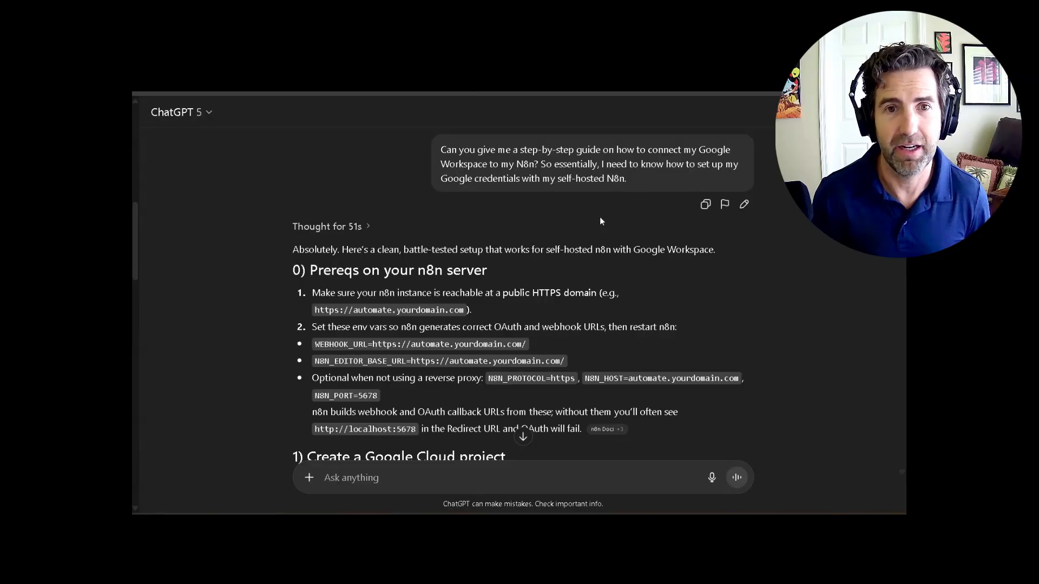
scroll(383, 256, "down", 2)
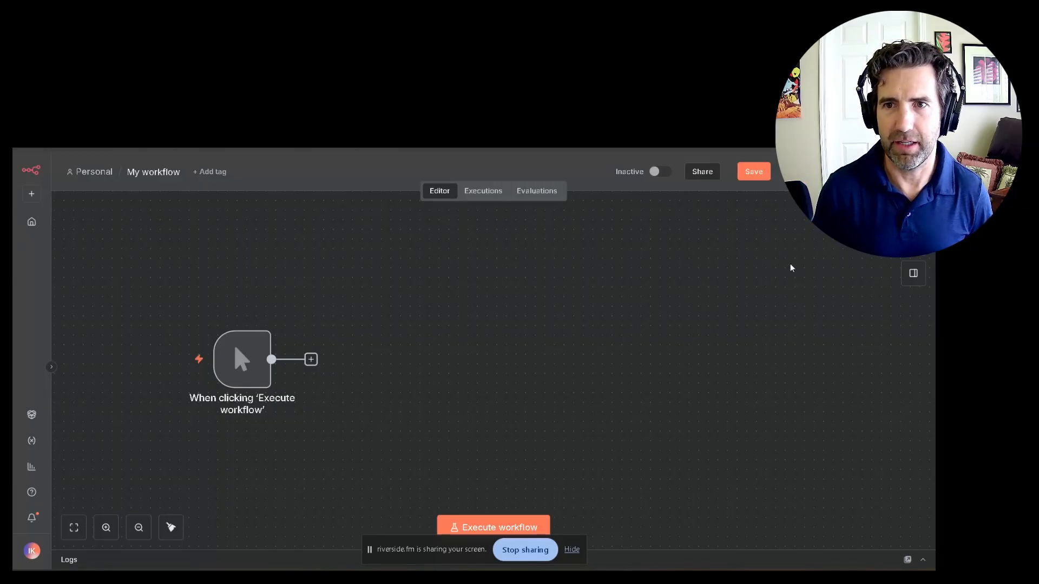
- In the n8n workflow, add a Google Sheets node with the Create spreadsheet action and start creating a new credential for it
key("Tab")
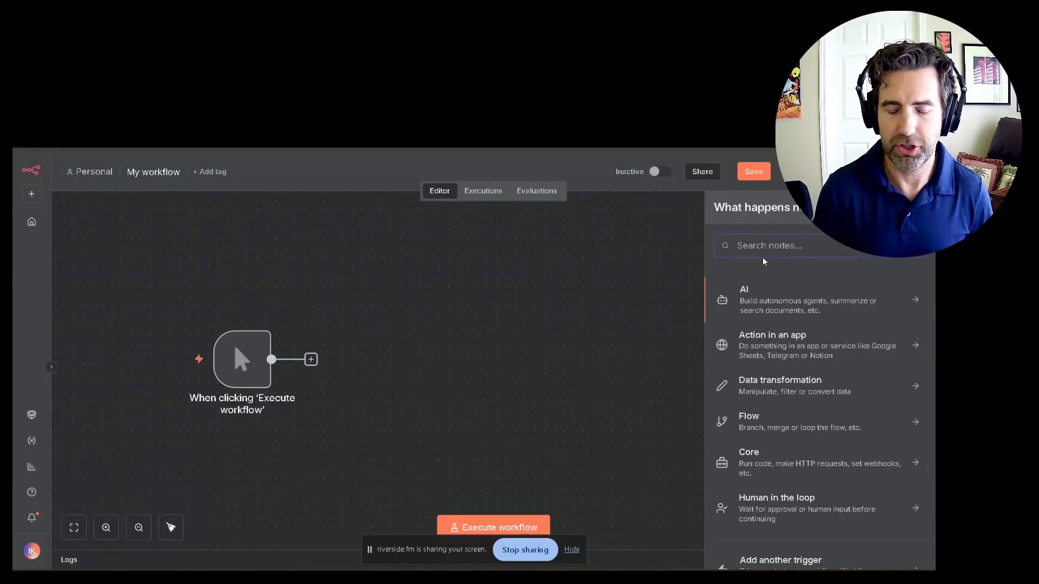
type("shee")
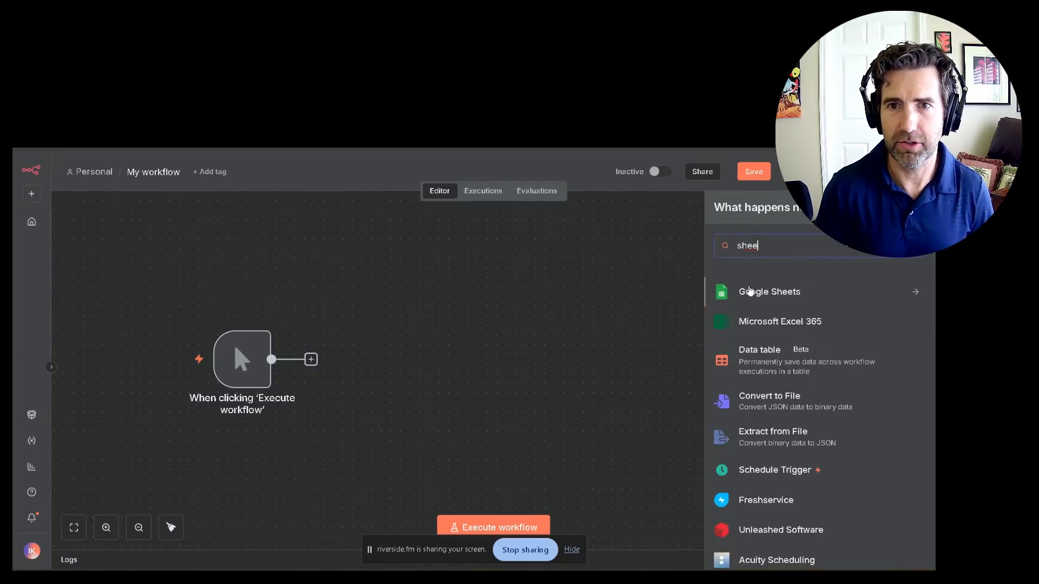
left_click(750, 295)
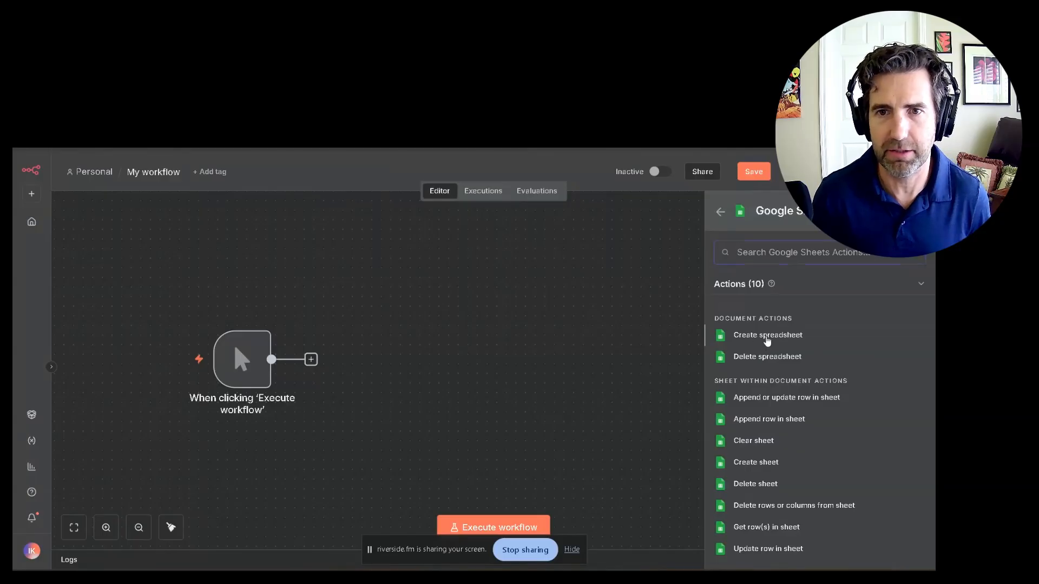
left_click(768, 337)
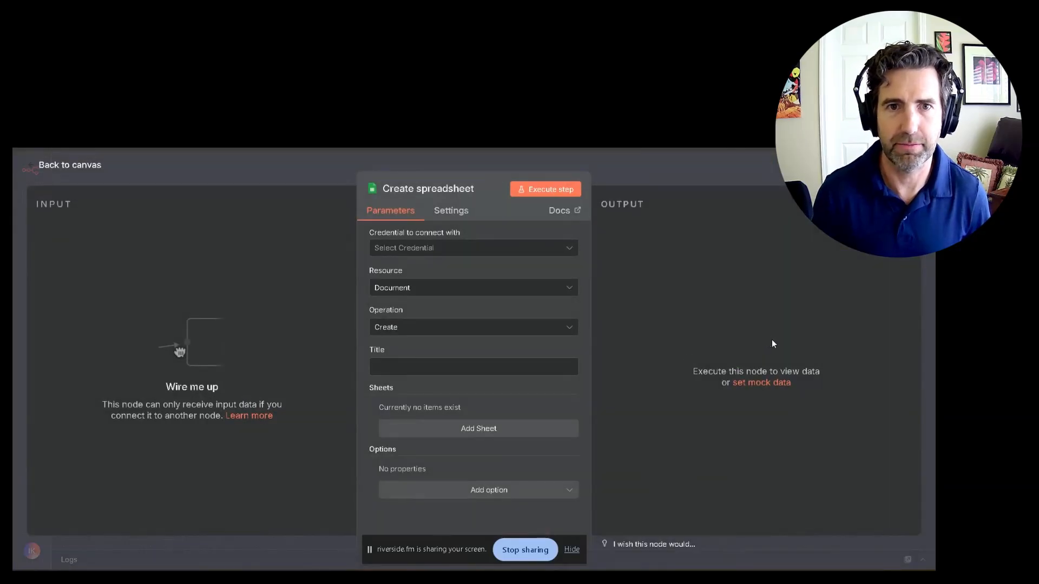
left_click(575, 247)
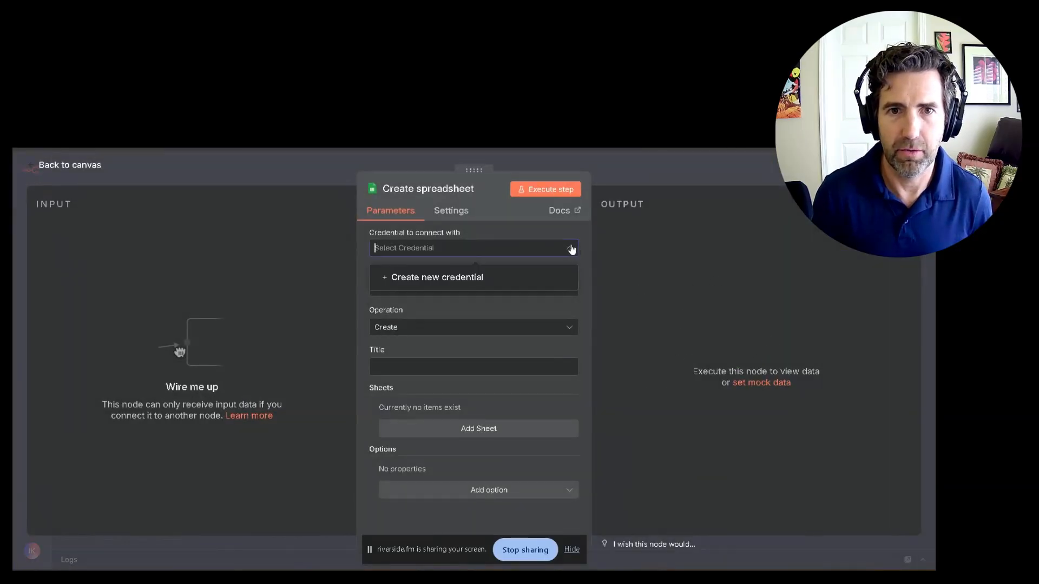
left_click(411, 279)
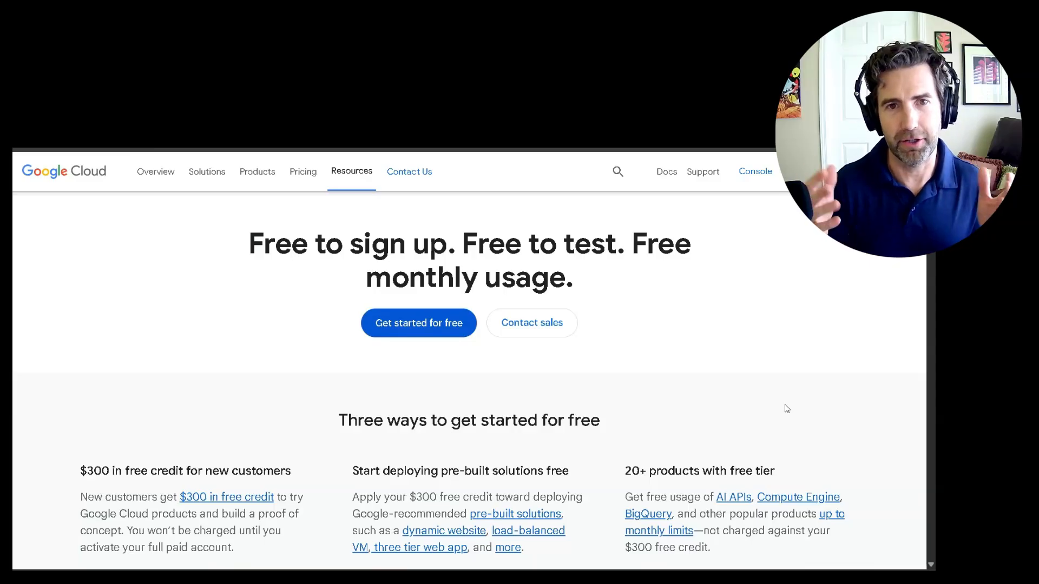
- Switch to Google Cloud and start the free sign-up, accepting the terms with United States as the country
left_click(418, 324)
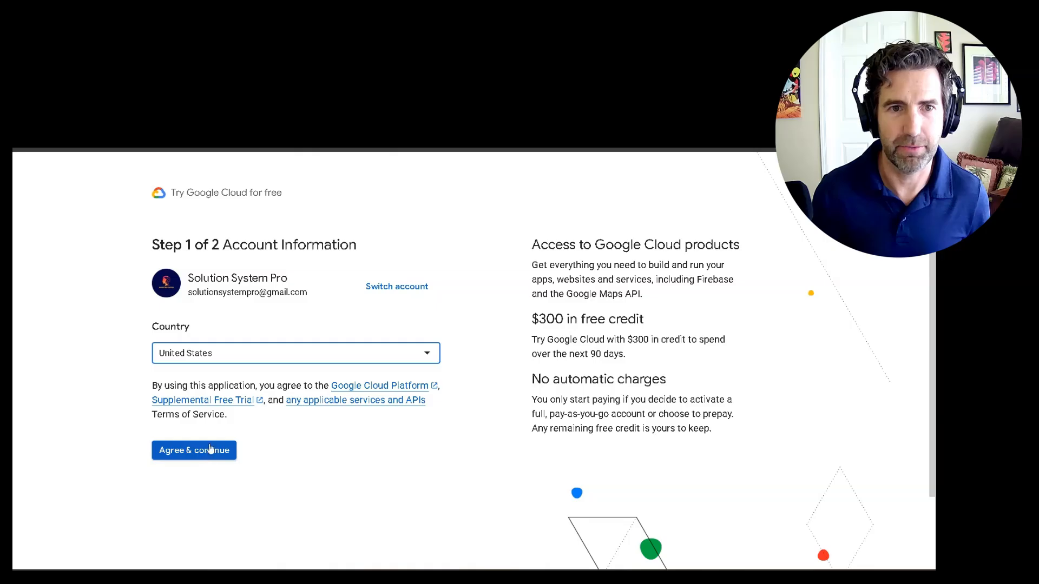
left_click(209, 456)
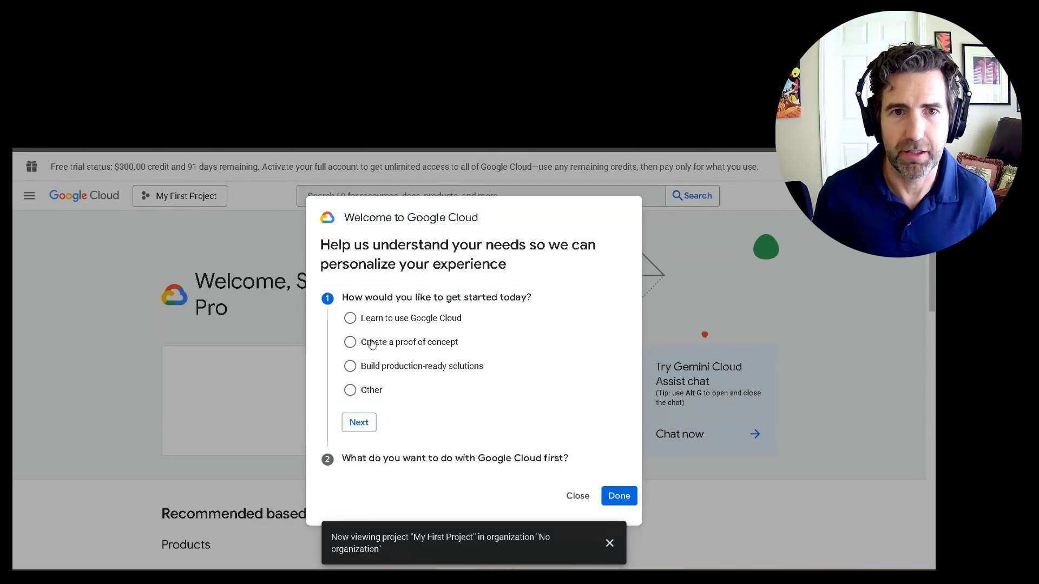
- Complete the welcome survey with the answers "Learn to use Google Cloud" and "Create AI solutions"
left_click(352, 319)
left_click(358, 423)
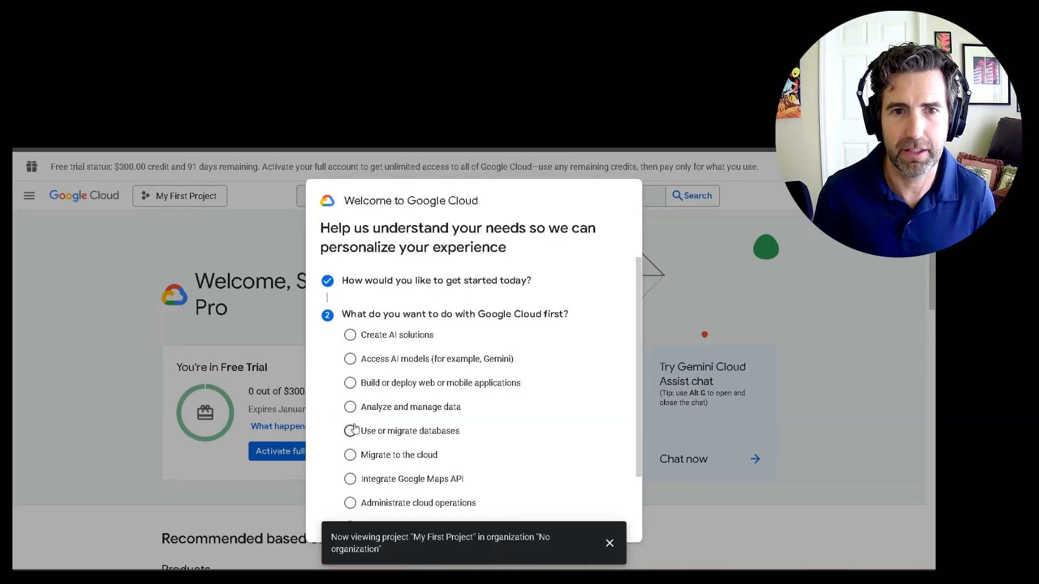
scroll(443, 409, "down", 2)
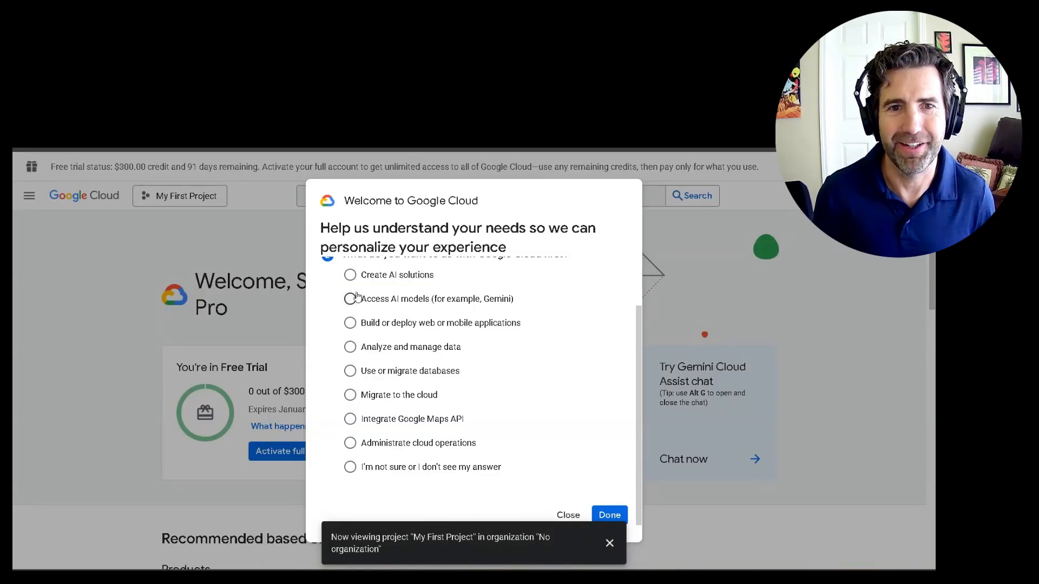
left_click(350, 276)
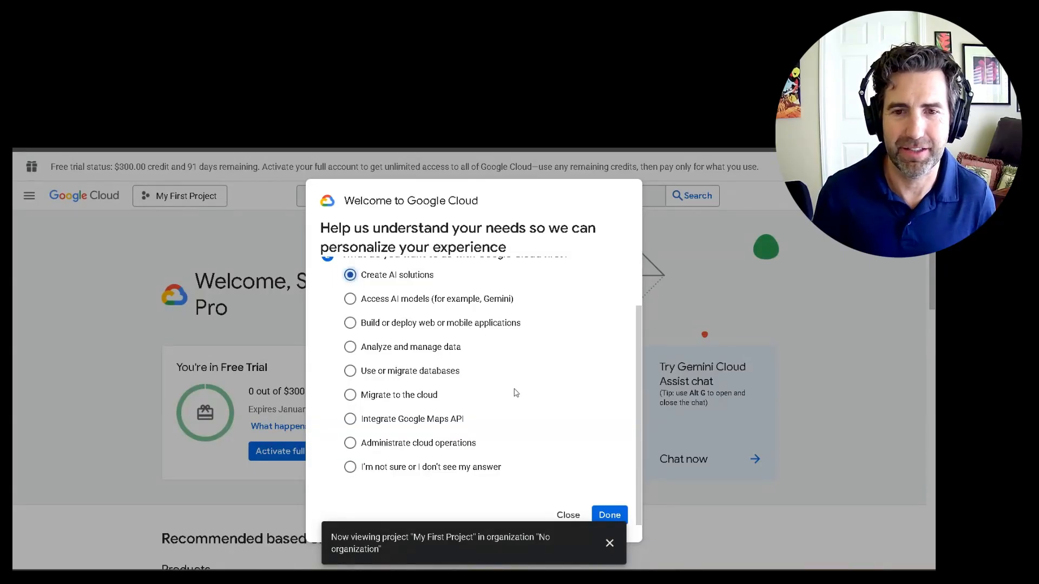
scroll(568, 463, "down", 1)
left_click(609, 512)
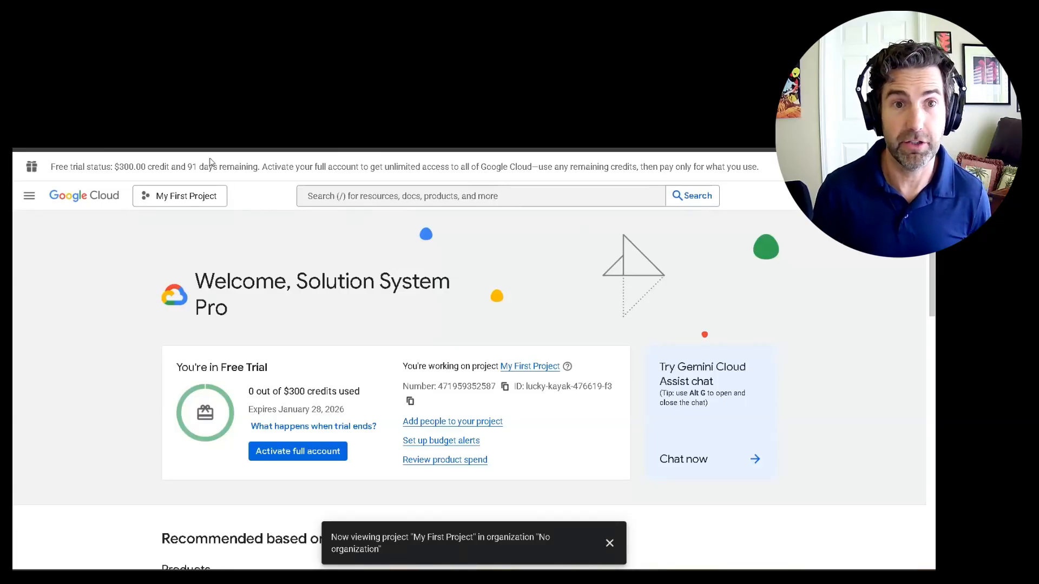
- Start a new Google Cloud project and name it "N8N Google Sheets Tutorial"
left_click(185, 197)
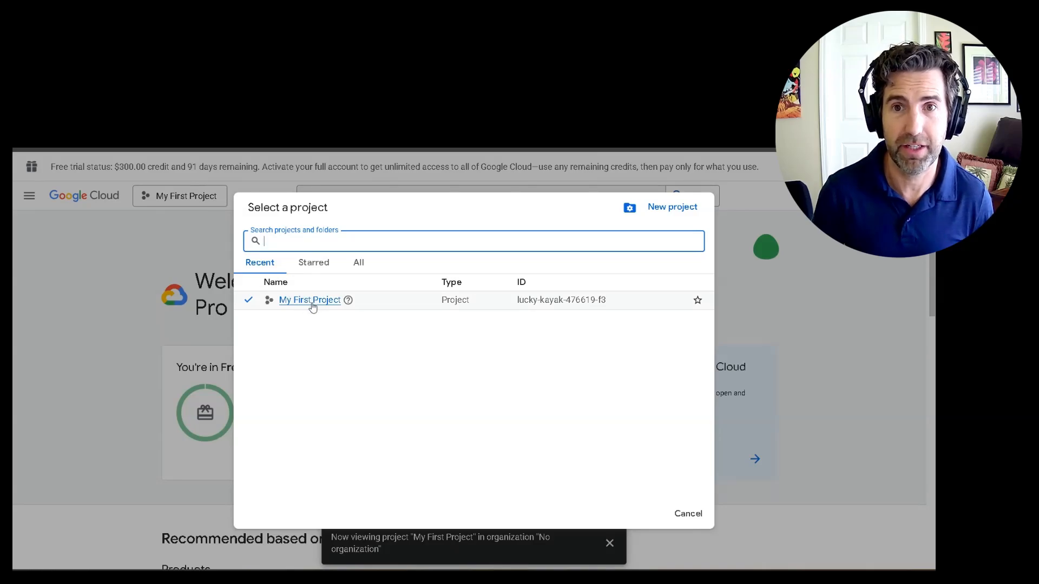
left_click(664, 211)
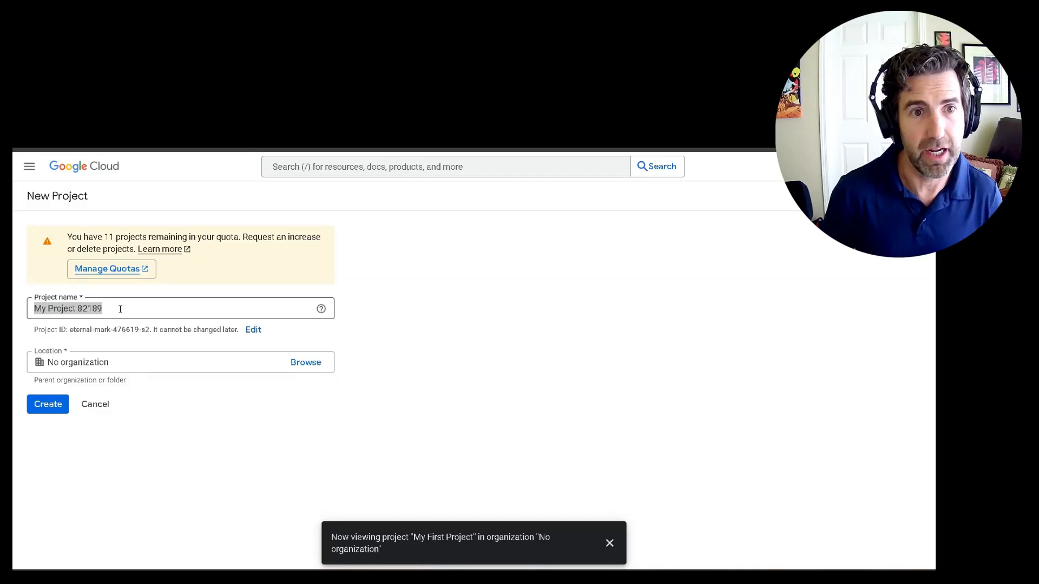
left_click(74, 308)
type("N8")
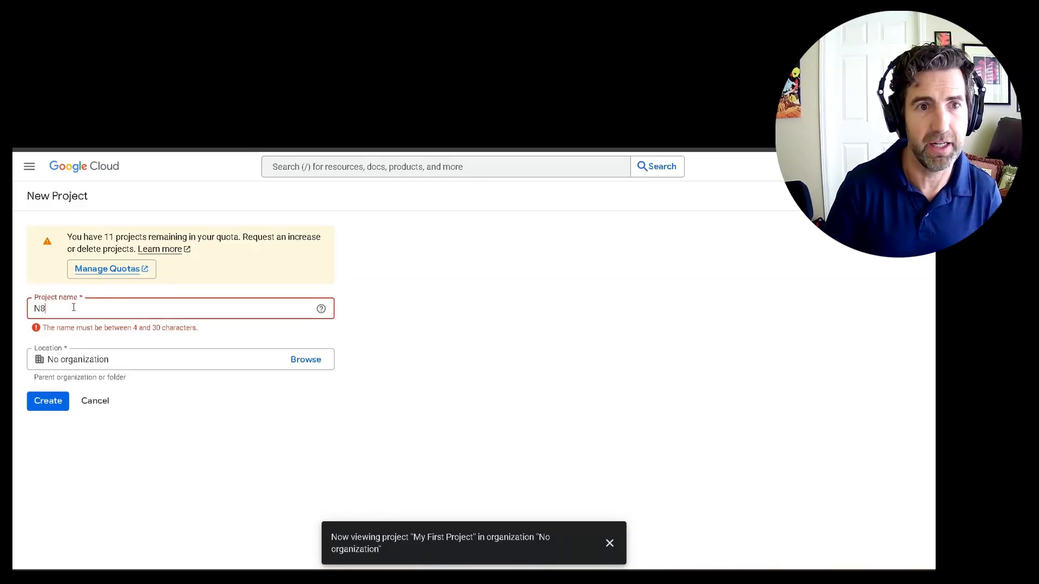
type("N Google S")
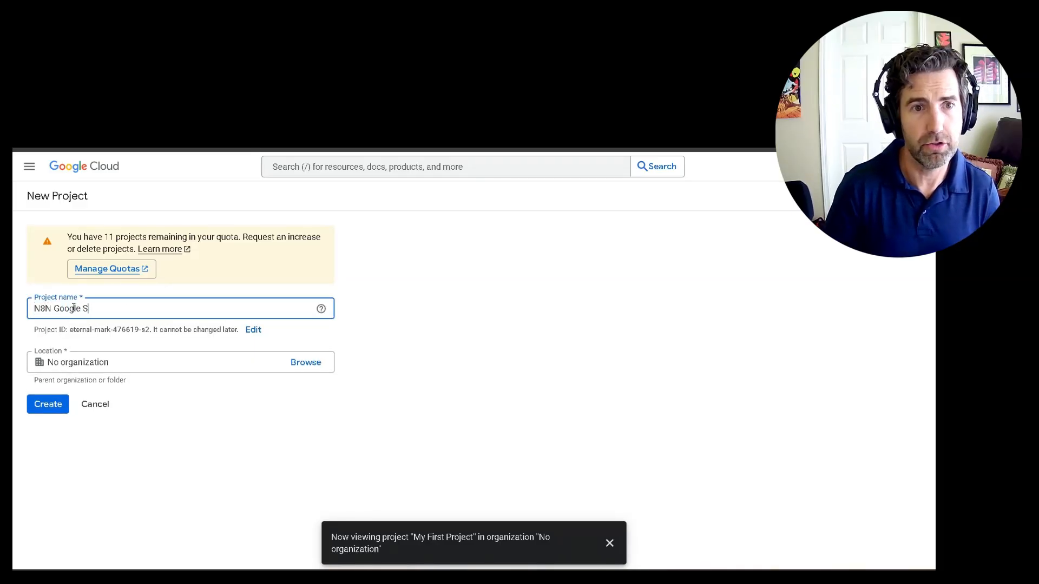
type("heets Tutorial")
left_click(245, 265)
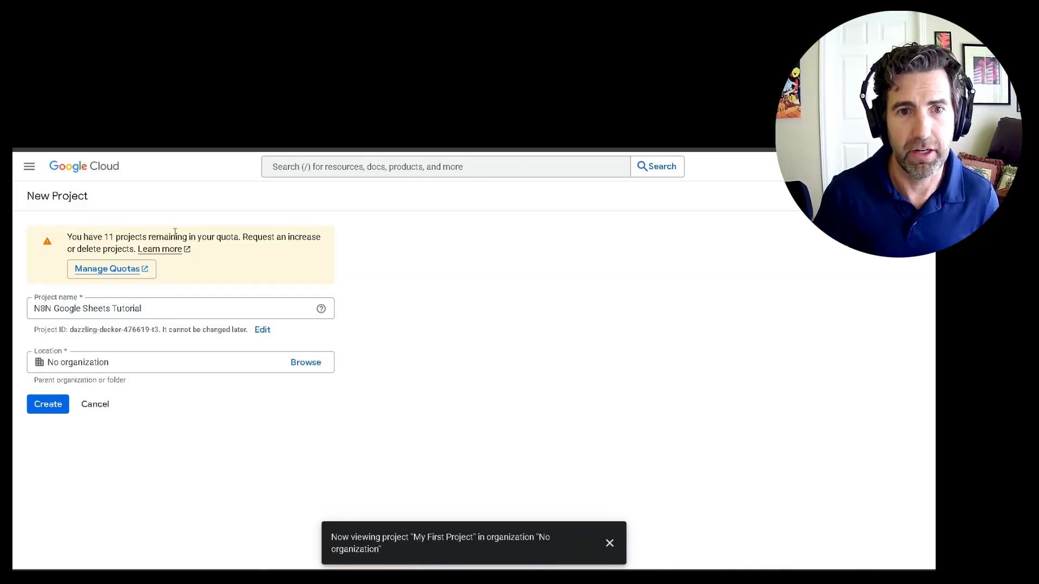
left_click(180, 364)
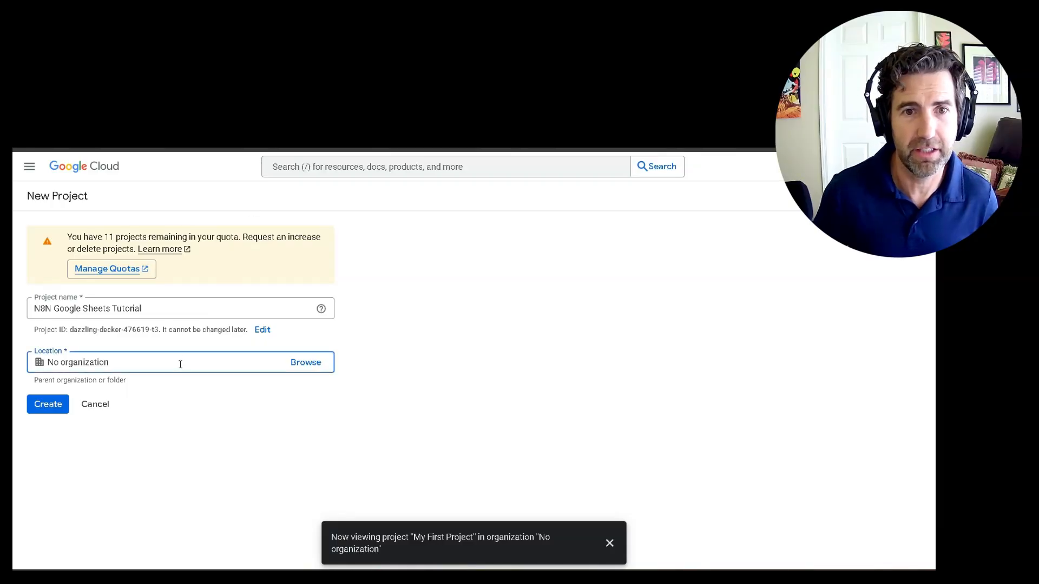
left_click(306, 364)
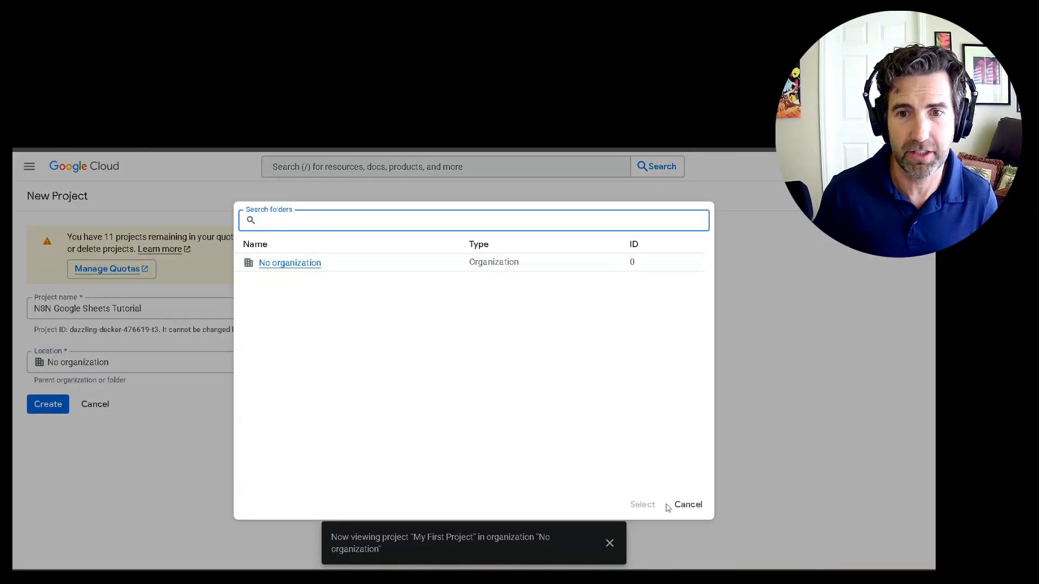
left_click(688, 506)
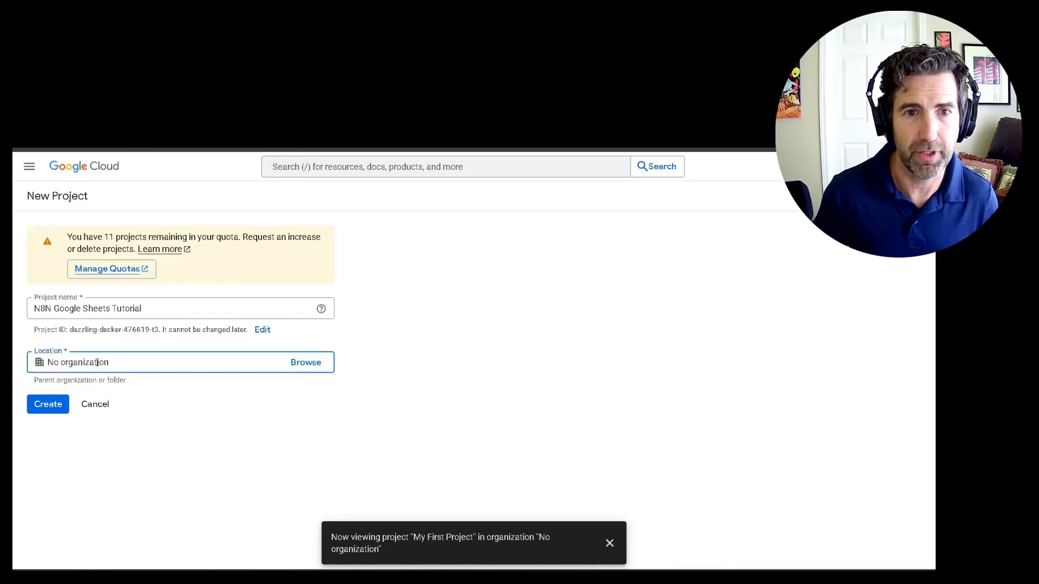
- Create the project under No organization and switch to the "N8N Google Sheets Tutorial" project
left_click(41, 412)
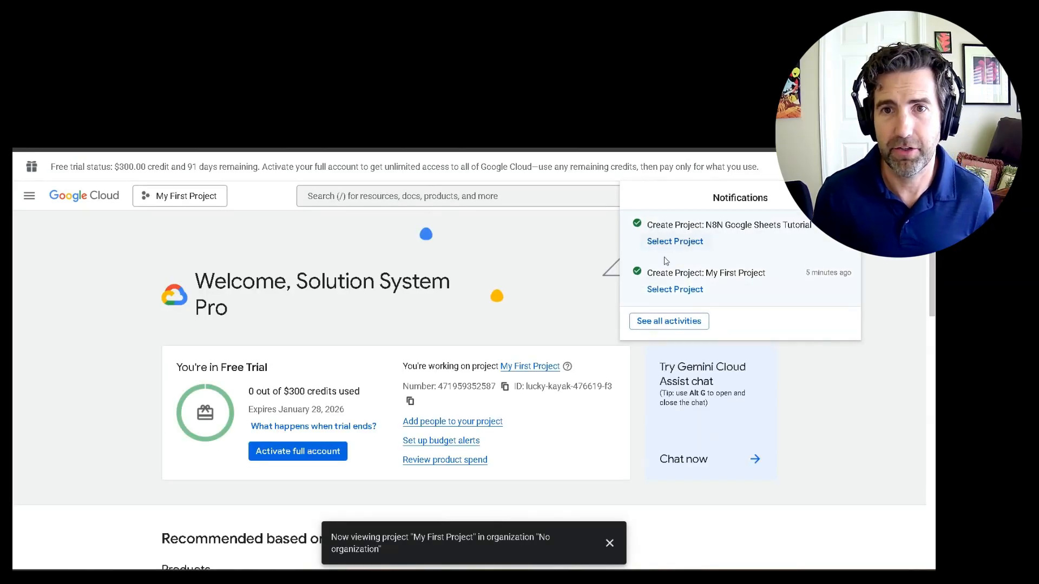
left_click(179, 203)
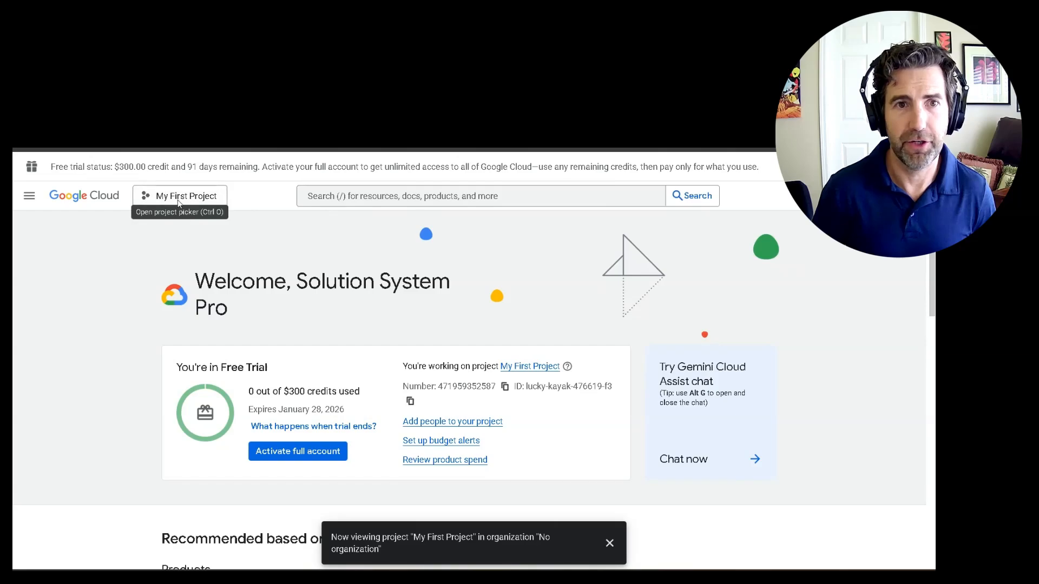
left_click(166, 200)
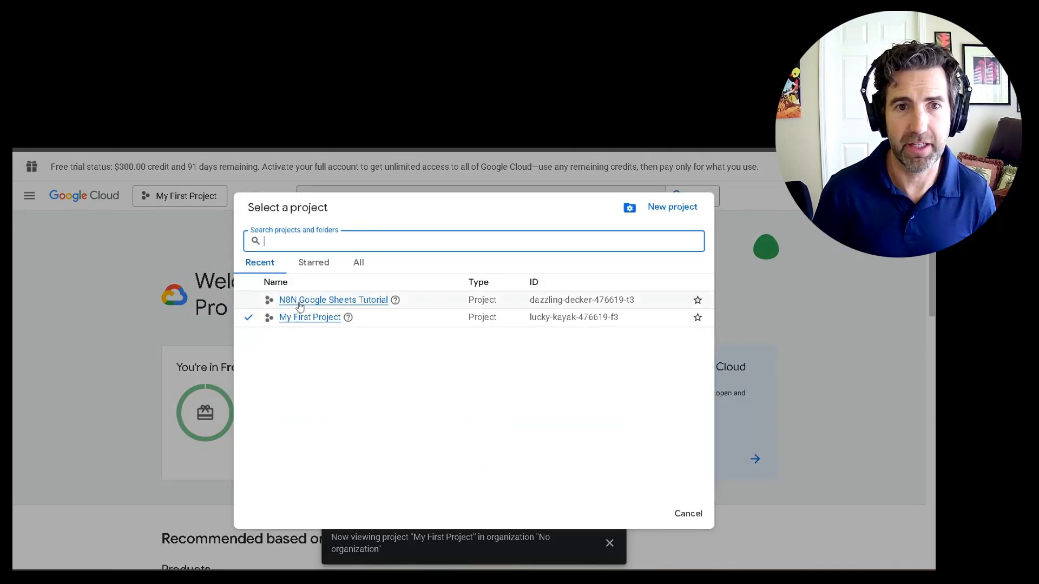
left_click(300, 300)
- Open the Enabled APIs & services page of the N8N Google Sheets Tutorial project
left_click(29, 195)
mouse_move(27, 200)
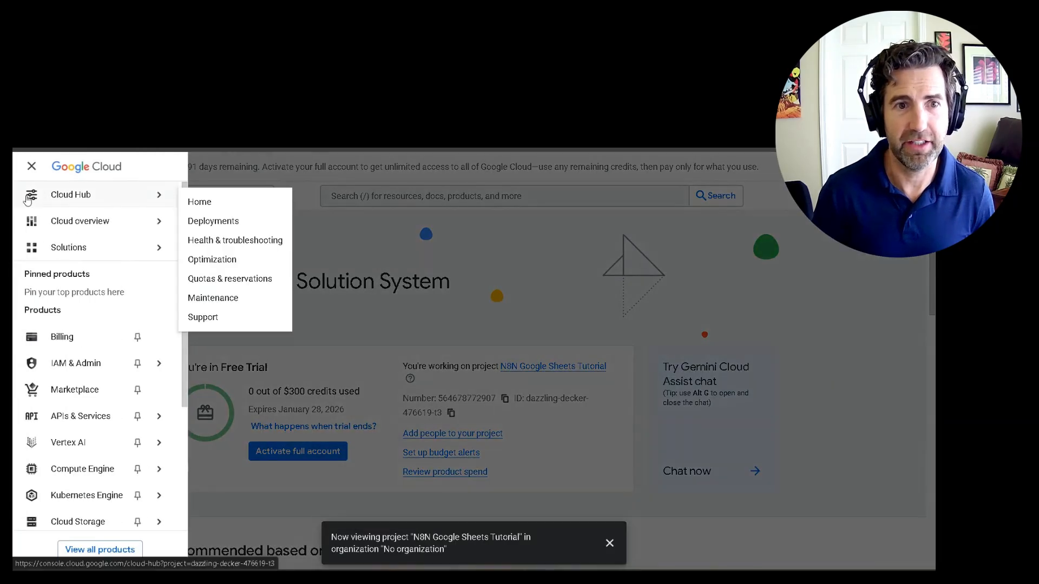
mouse_move(89, 414)
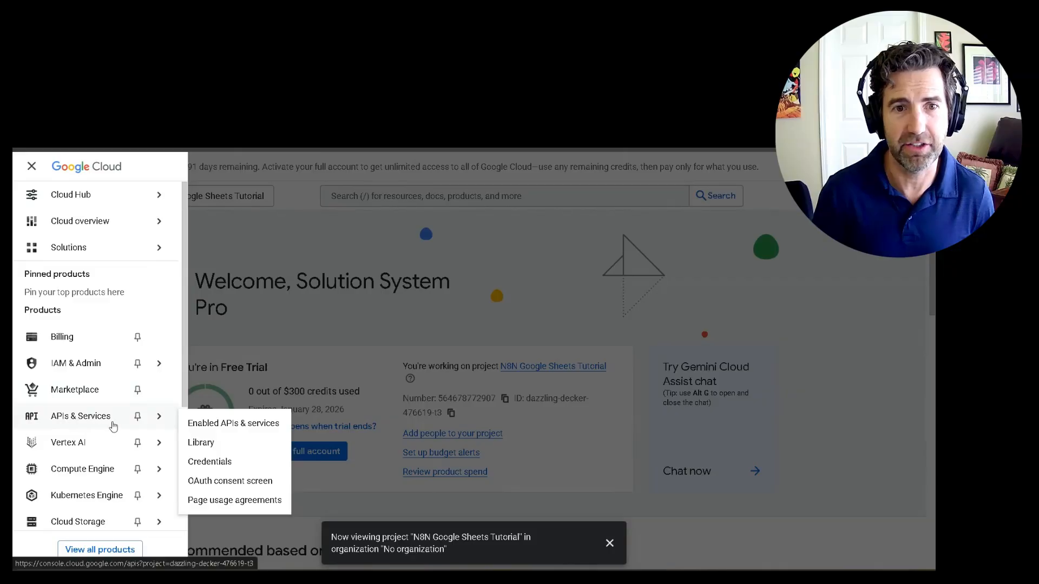
left_click(226, 426)
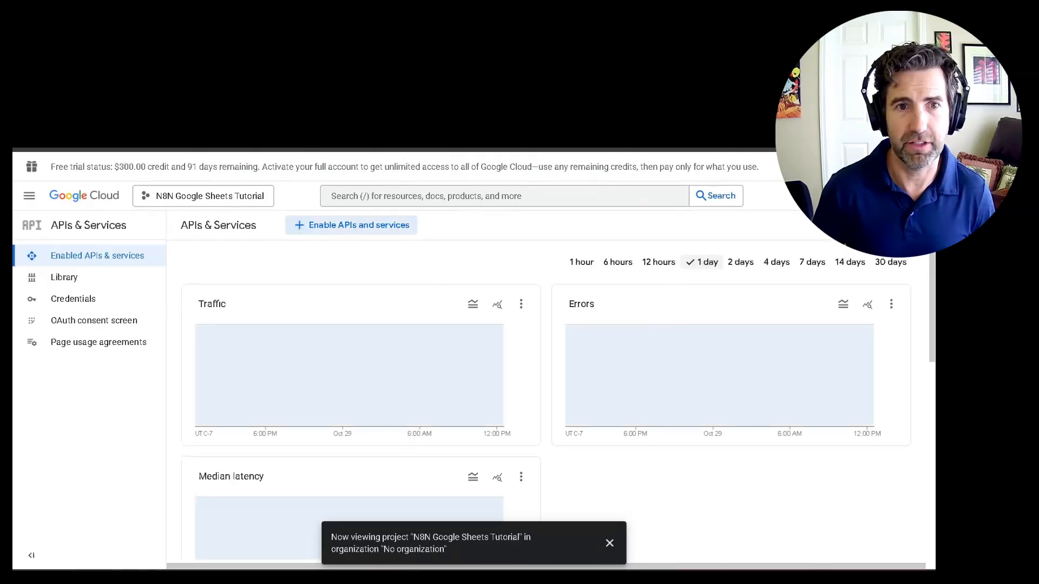
- Search for "google Sheet" and enable the Google Sheets API for the project
left_click(367, 198)
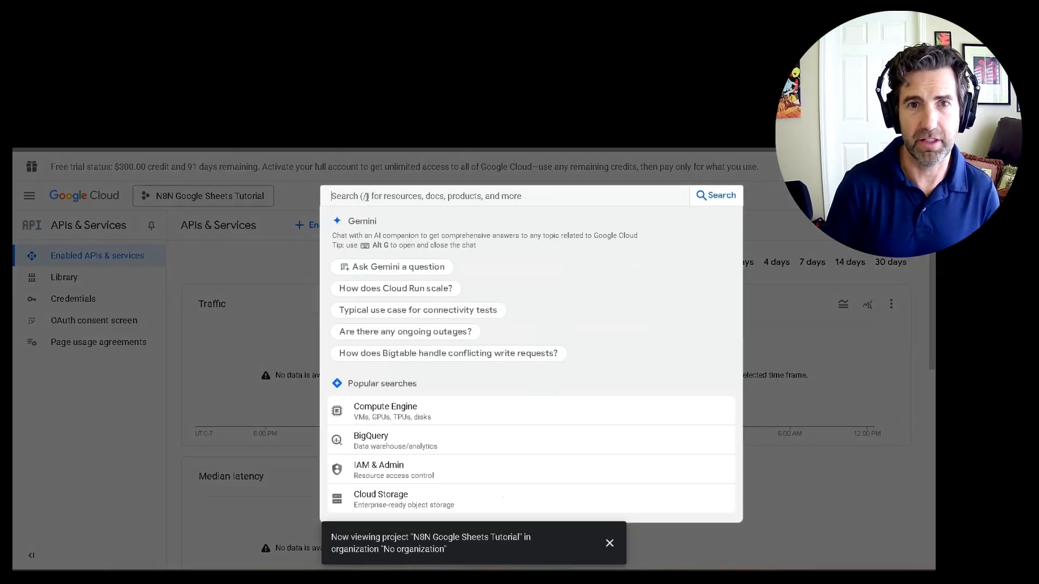
type("google ")
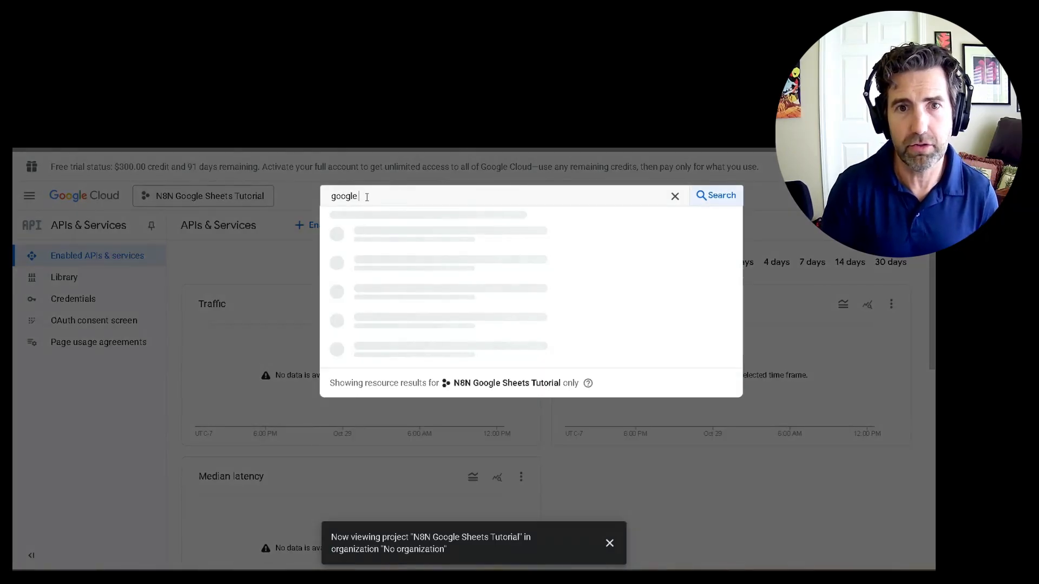
type("Sheet")
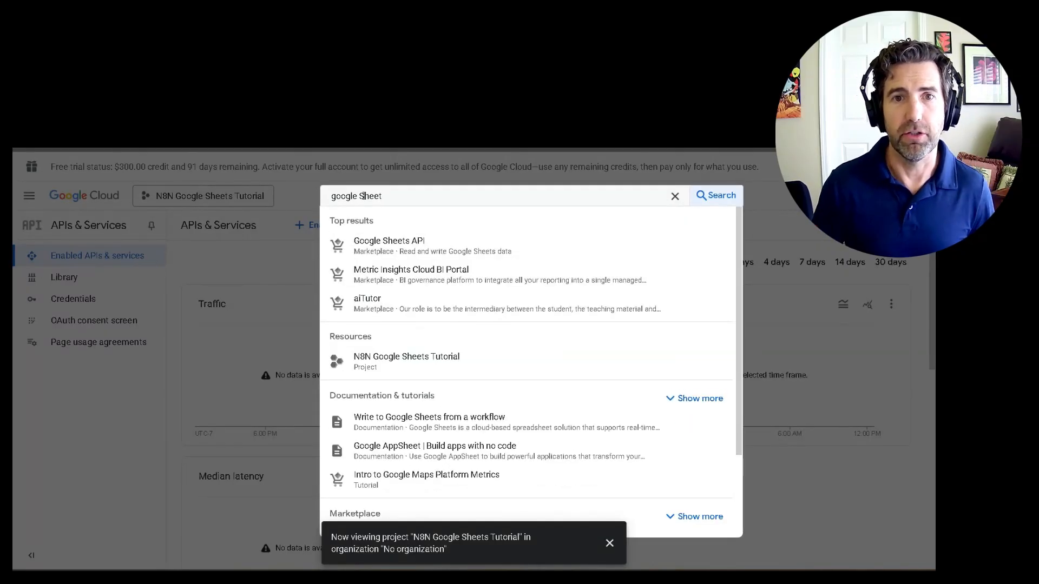
left_click(398, 250)
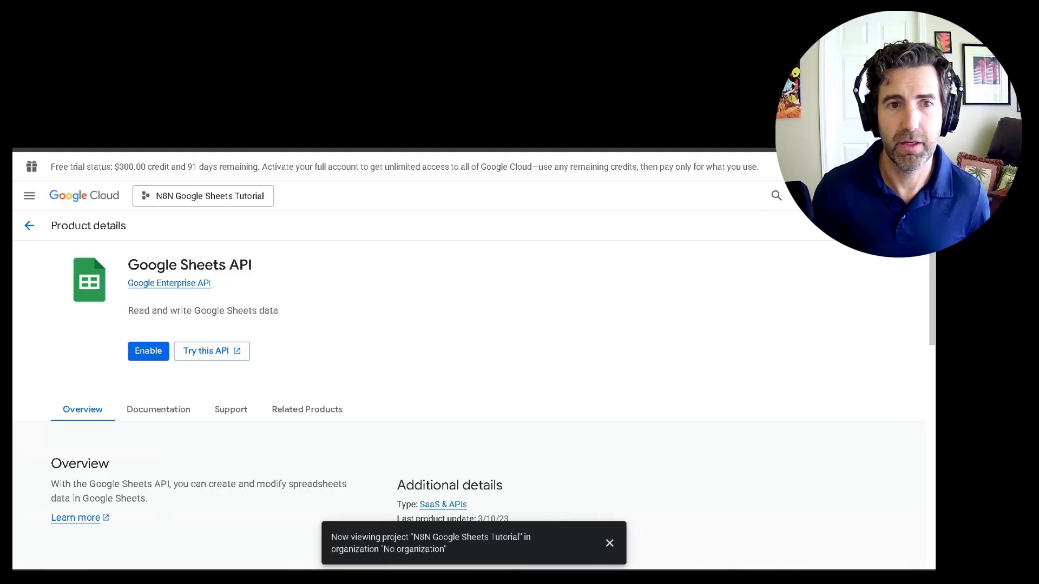
left_click(147, 352)
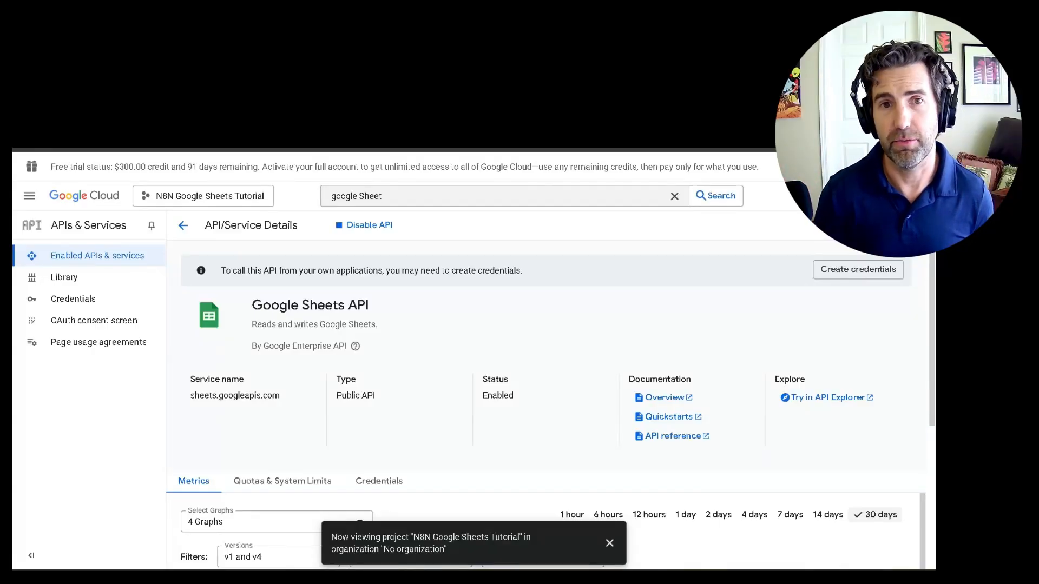
- Search for "You" and open the YouTube Data API v3 entry as another example of an available API
left_click_drag(398, 197, 322, 198)
type("You")
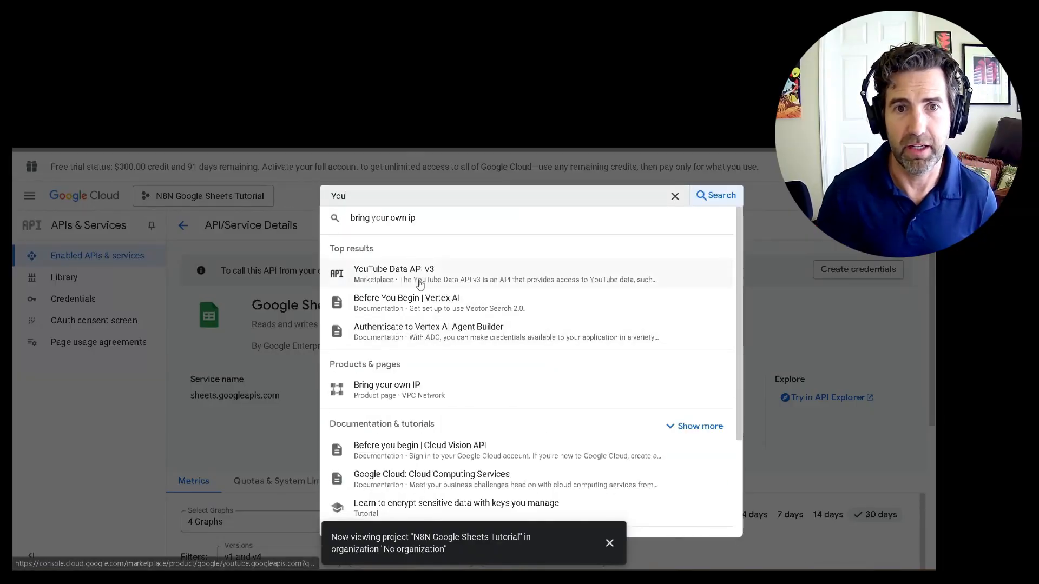
left_click(420, 282)
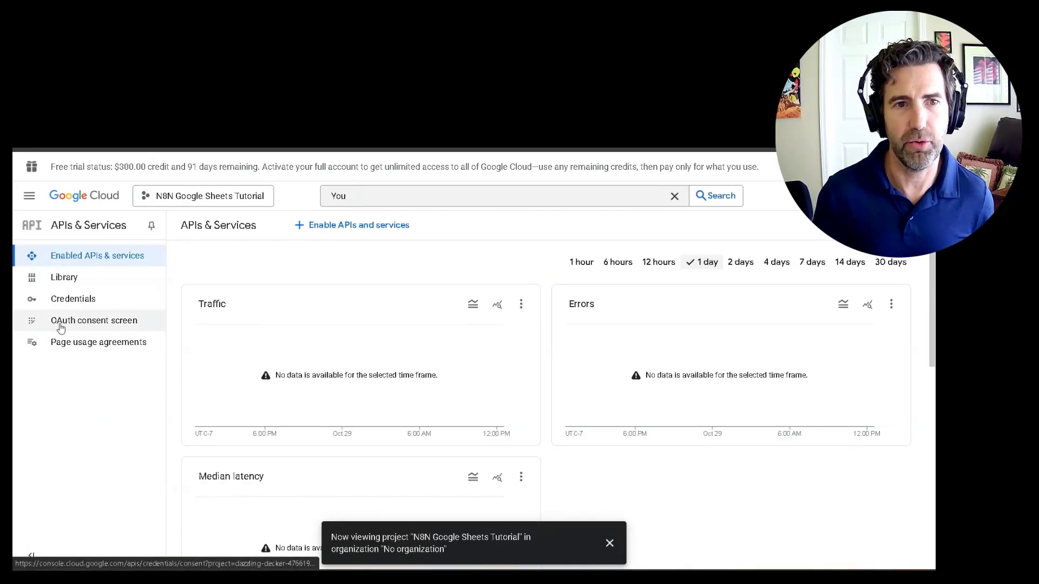
- Start configuring the OAuth consent screen with app name "N8N Google Sheets Tutorial" and the account's email as user support email
left_click(101, 327)
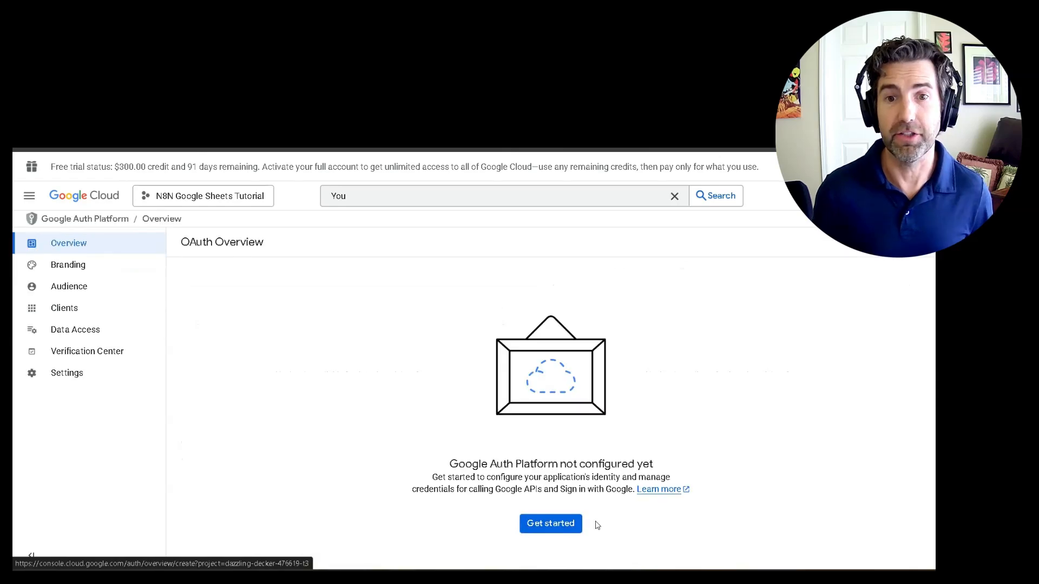
left_click(548, 523)
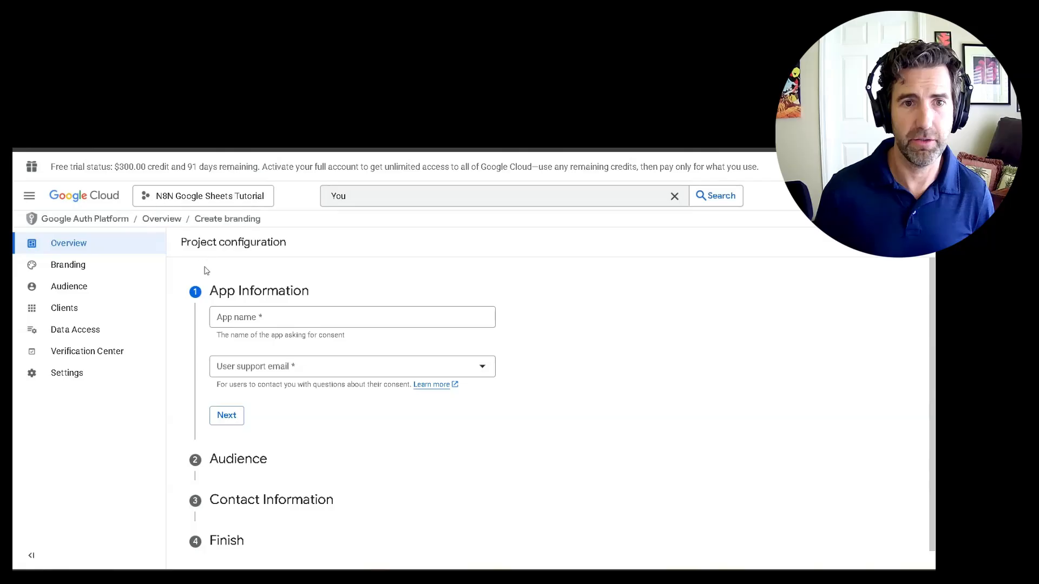
left_click(239, 321)
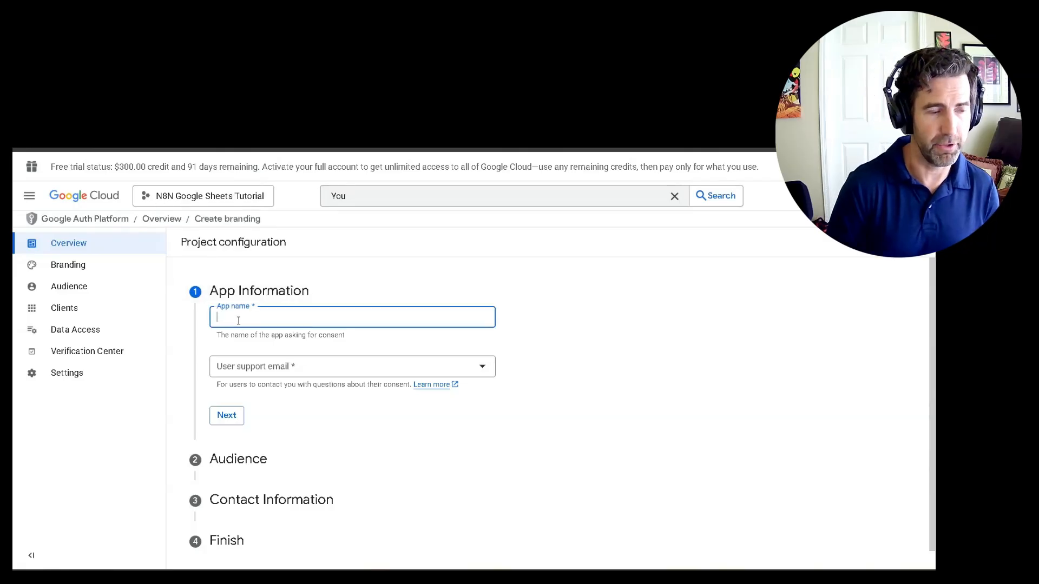
type("N8")
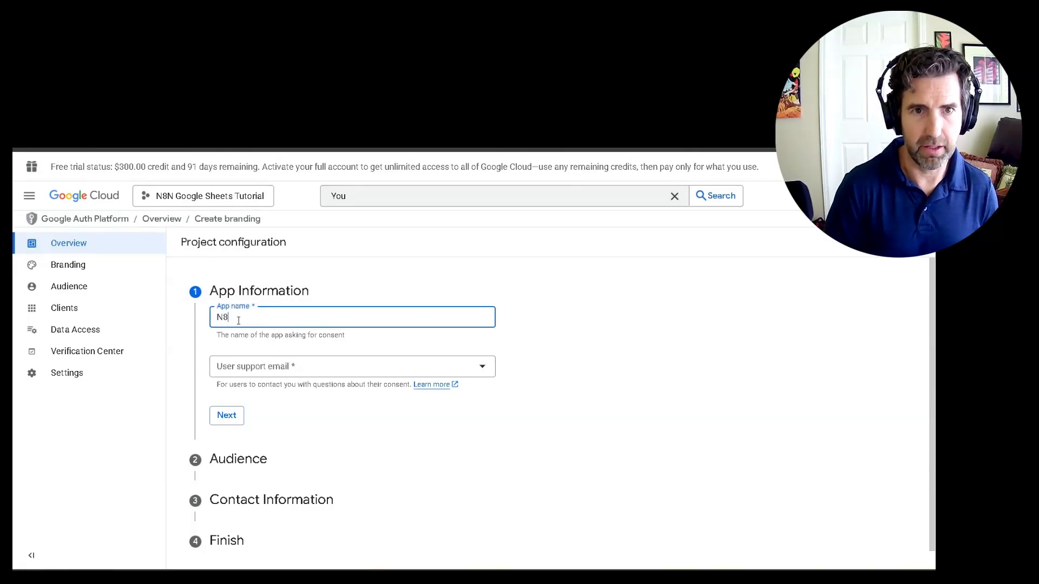
type("N Google")
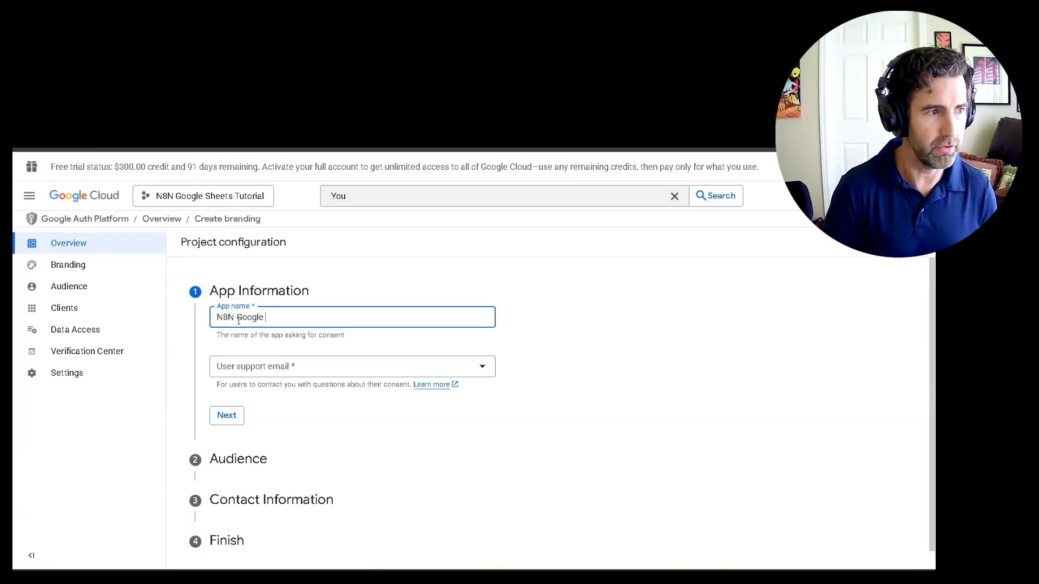
type(" Sheets Tutorial")
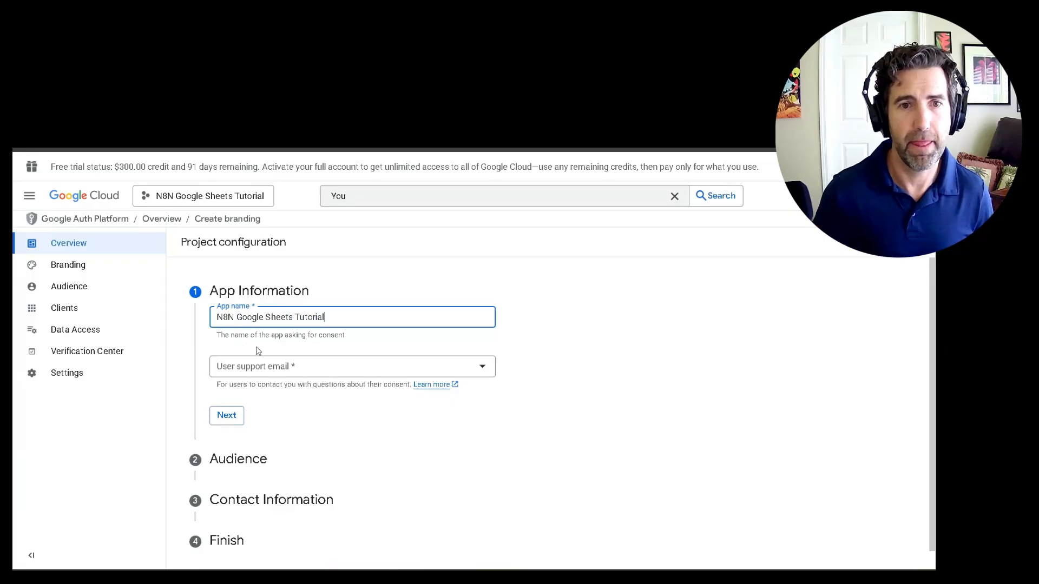
left_click(238, 374)
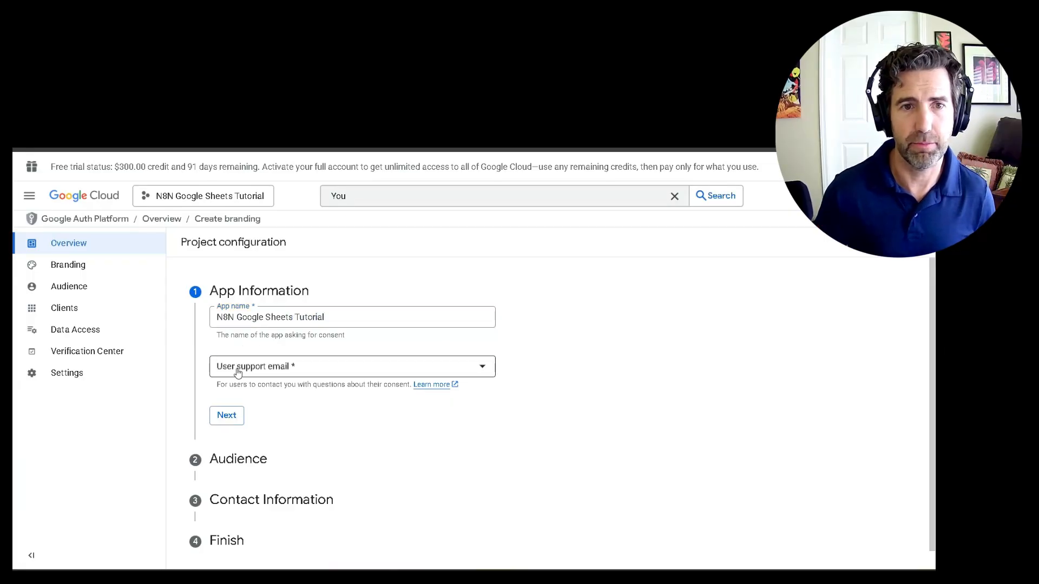
left_click(247, 371)
left_click(224, 421)
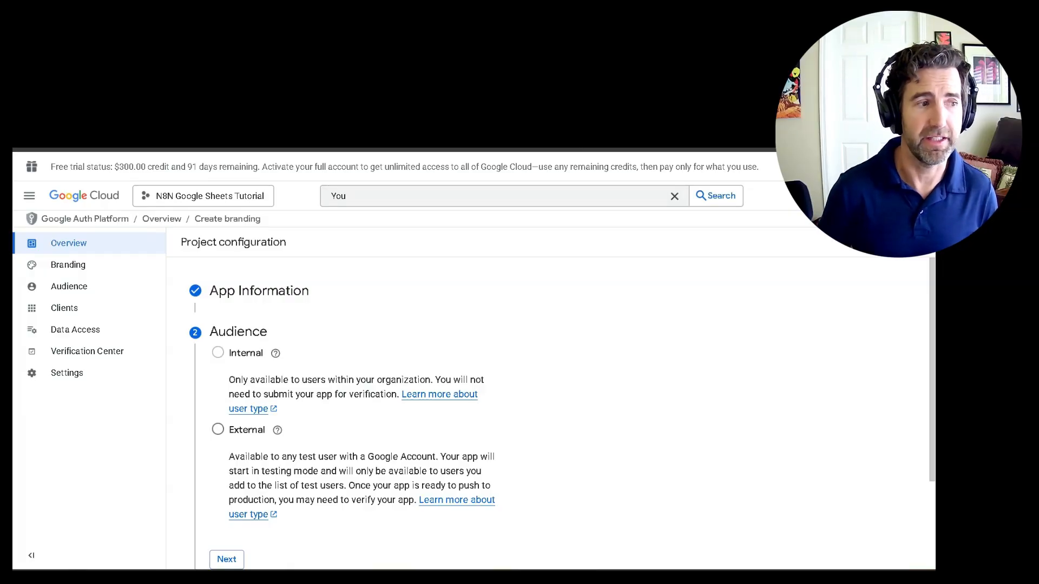
- Set the app's audience to External and enter the developer's contact email address
left_click(218, 430)
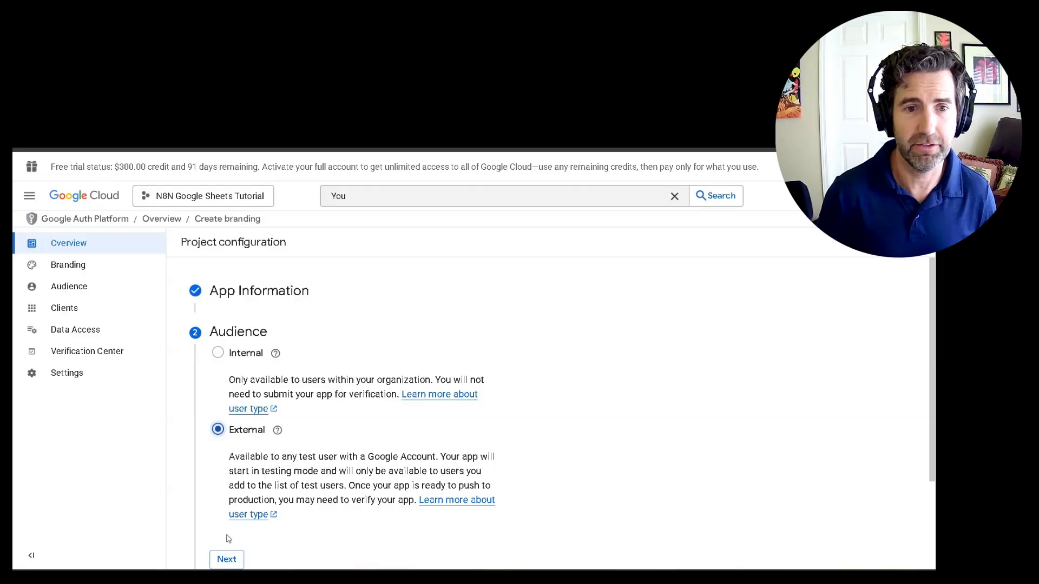
left_click(226, 557)
left_click(265, 401)
type("so")
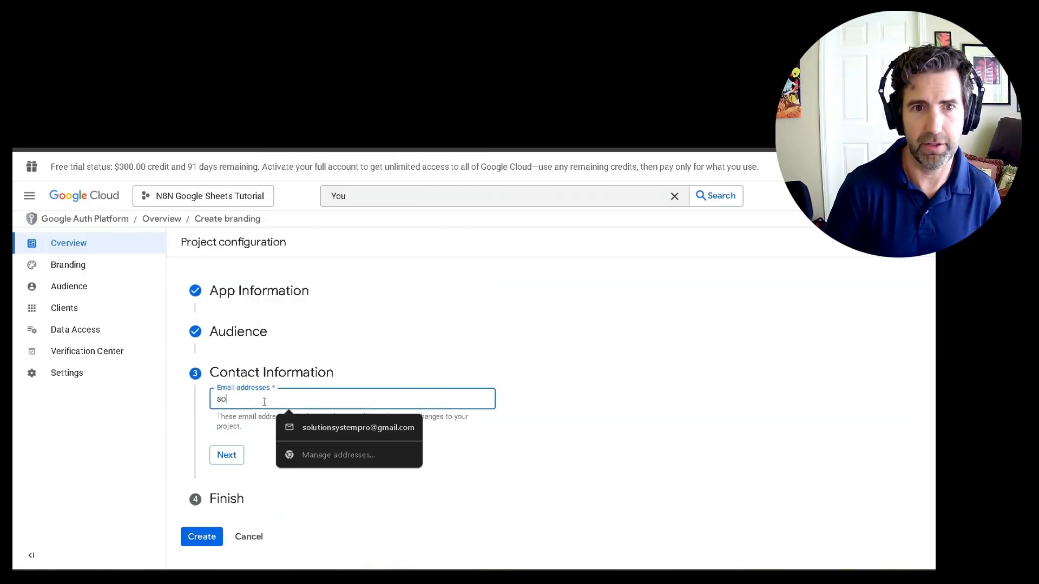
left_click(312, 434)
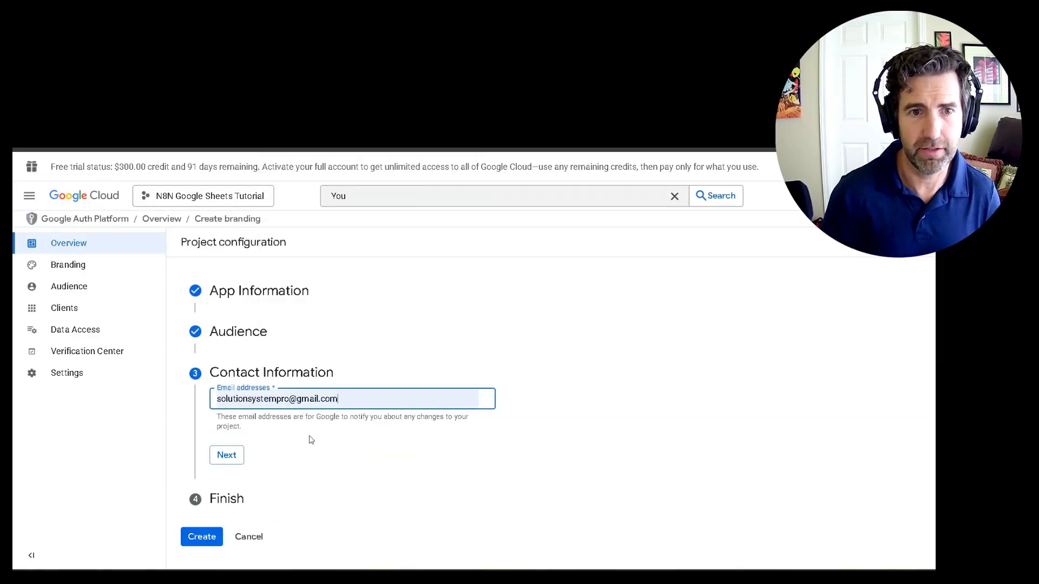
left_click(227, 456)
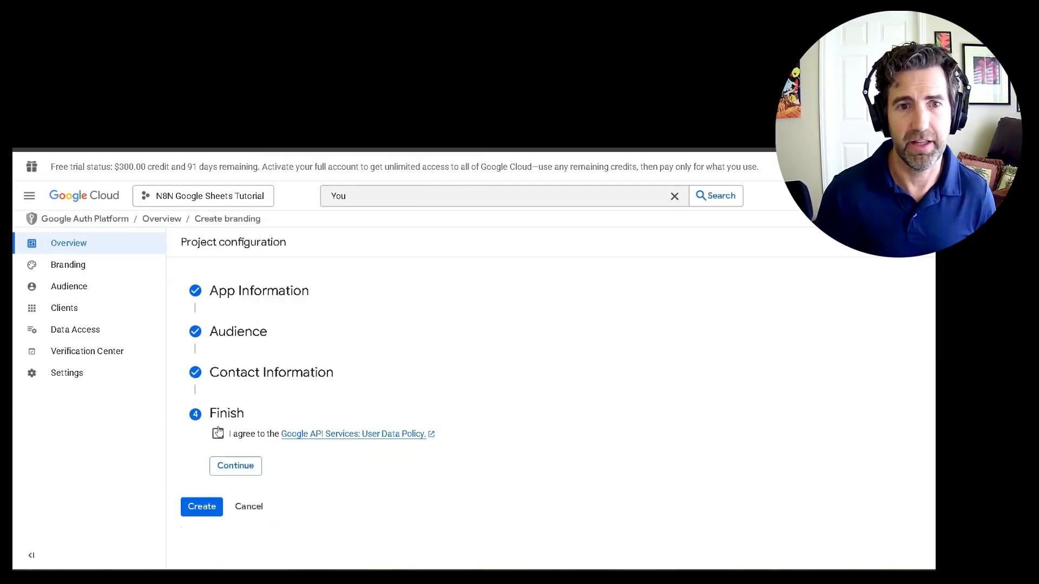
- Agree to the Google API Services User Data Policy and create the OAuth configuration
left_click(217, 434)
left_click(232, 471)
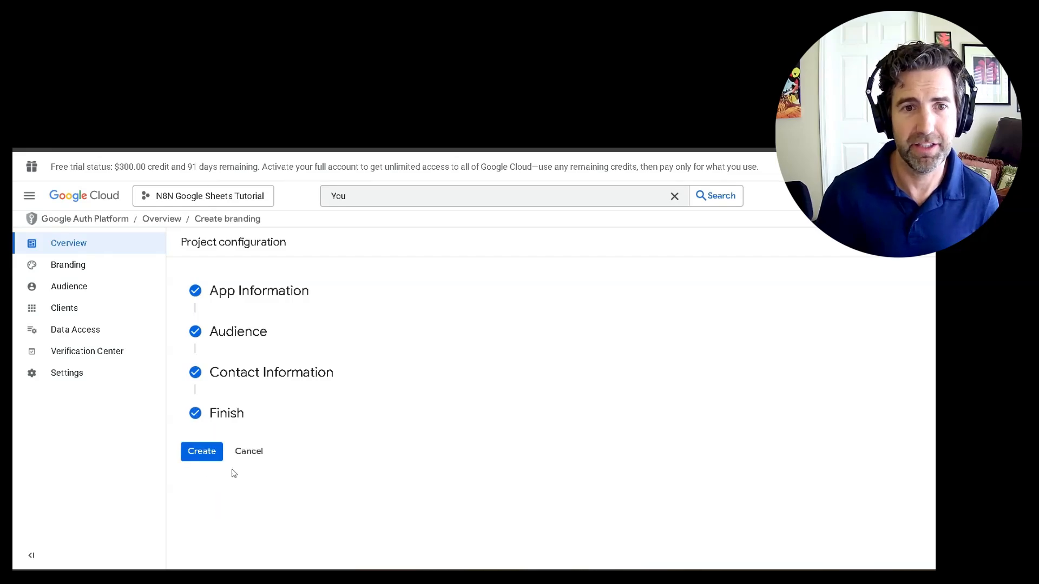
left_click(197, 454)
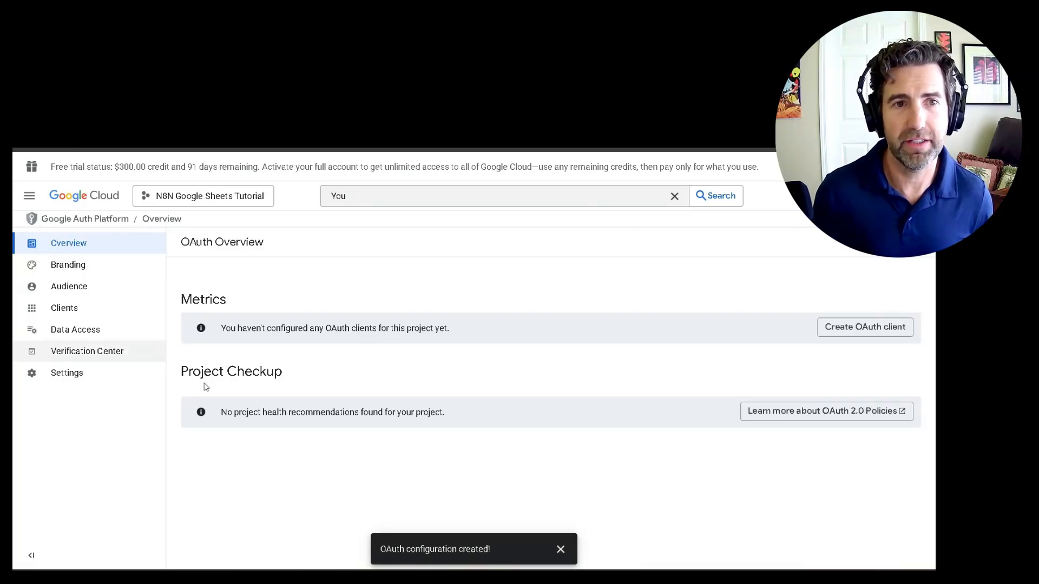
- Start a new OAuth client with the application type Web application
left_click(68, 317)
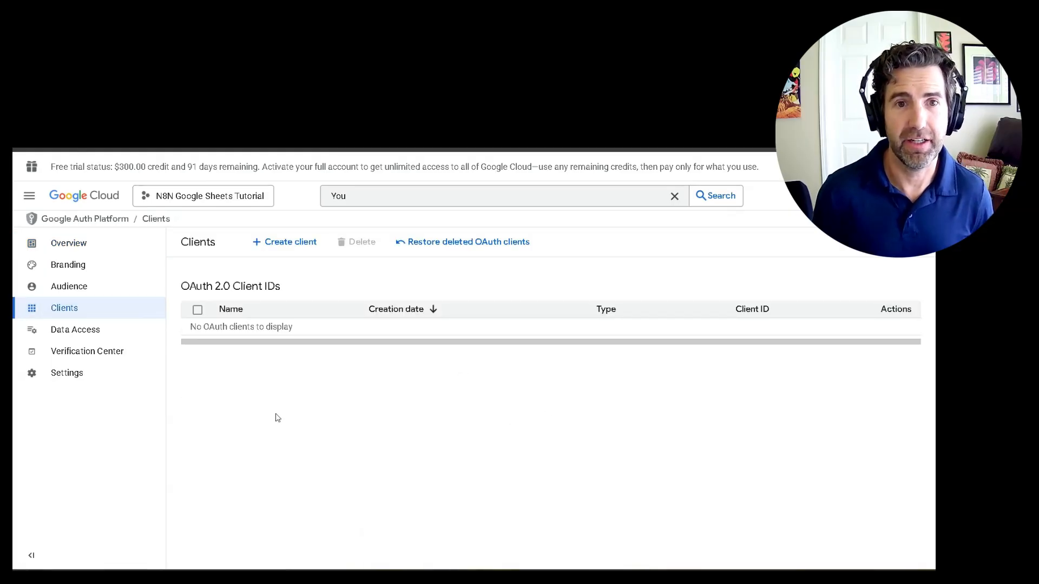
left_click(272, 248)
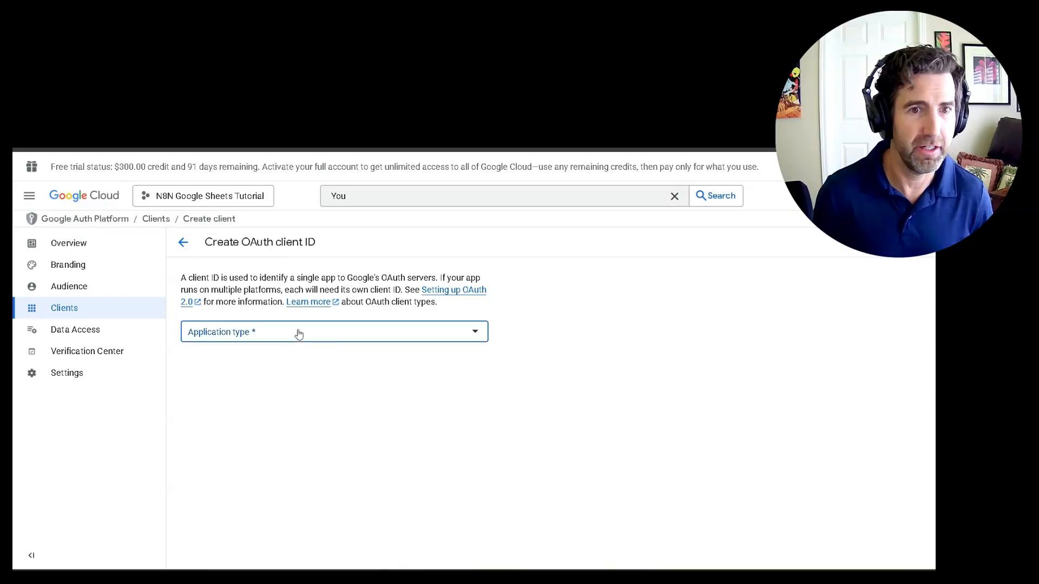
left_click(298, 333)
left_click(248, 340)
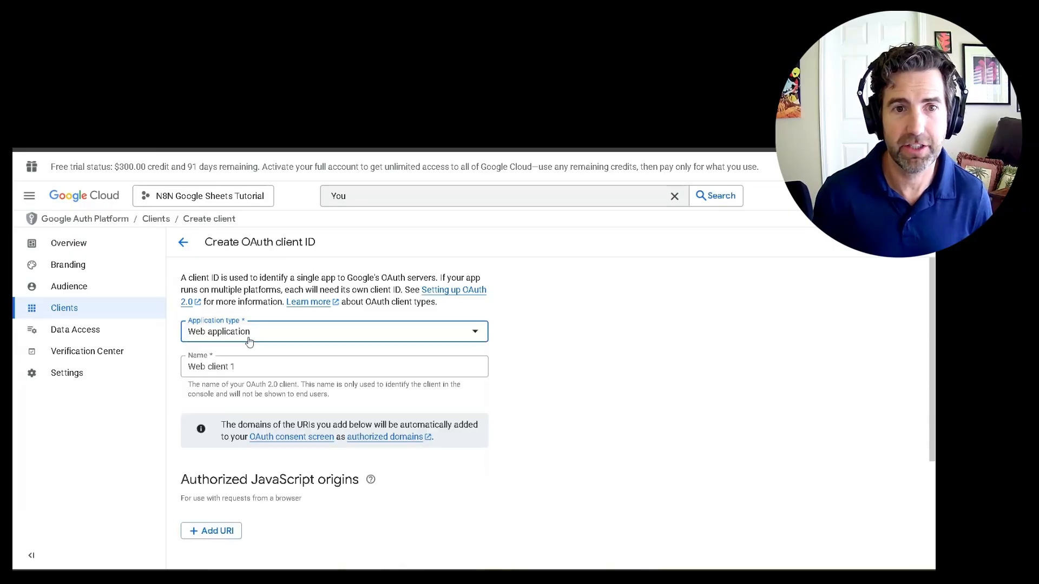
- Name the new OAuth client "N8N Google Sheets Client"
left_click(204, 368)
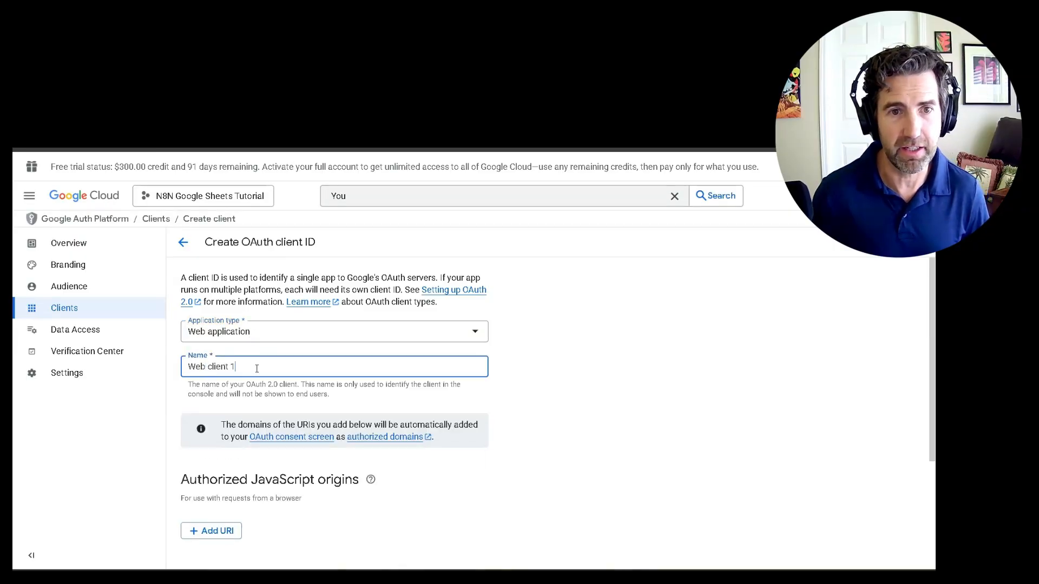
left_click_drag(256, 368, 182, 369)
type("N")
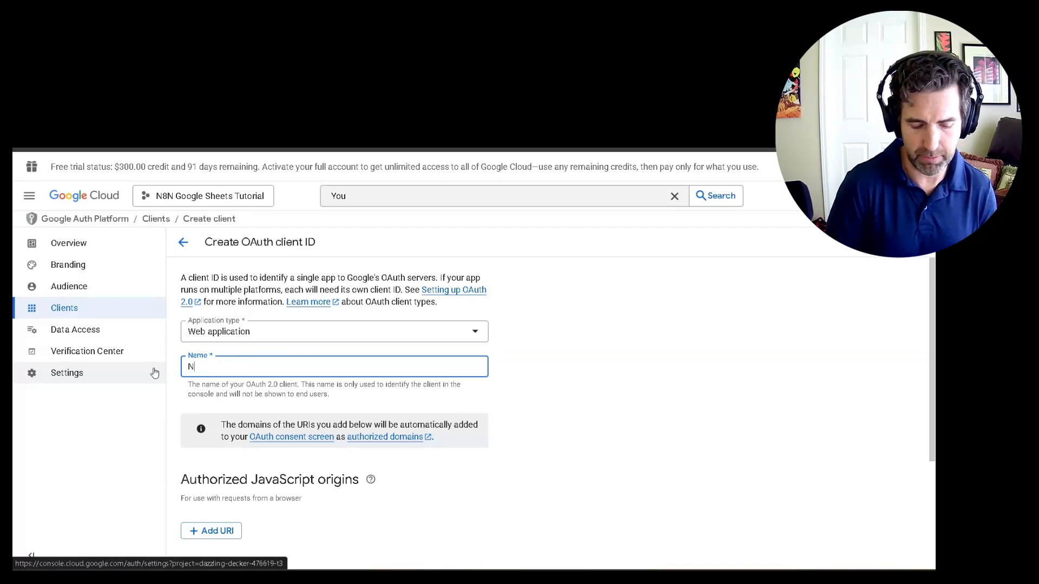
type("8N ")
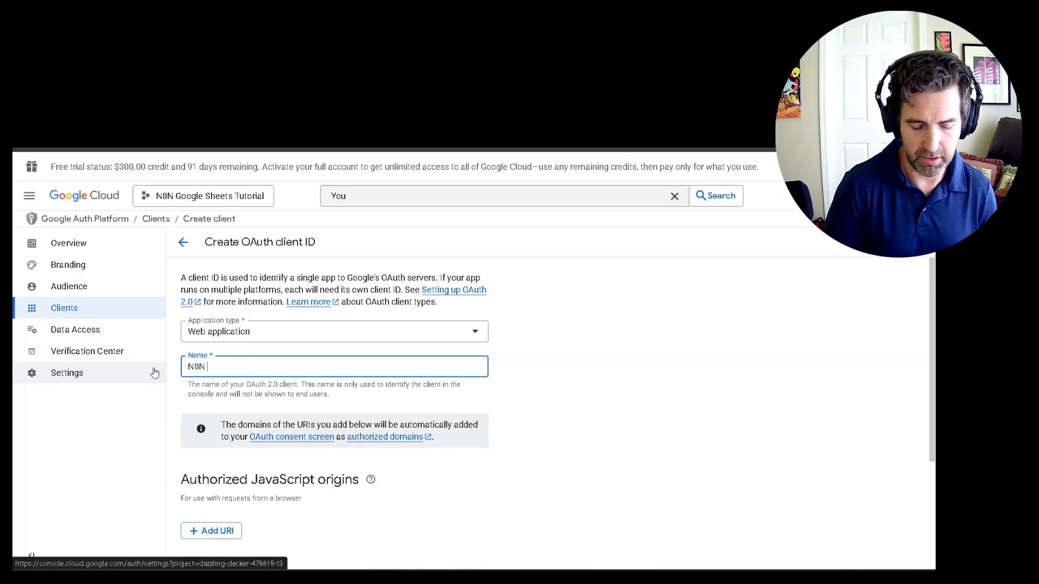
type("google")
key("BackSpace")
key("BackSpace")
key("BackSpace")
key("BackSpace")
key("BackSpace")
key("BackSpace")
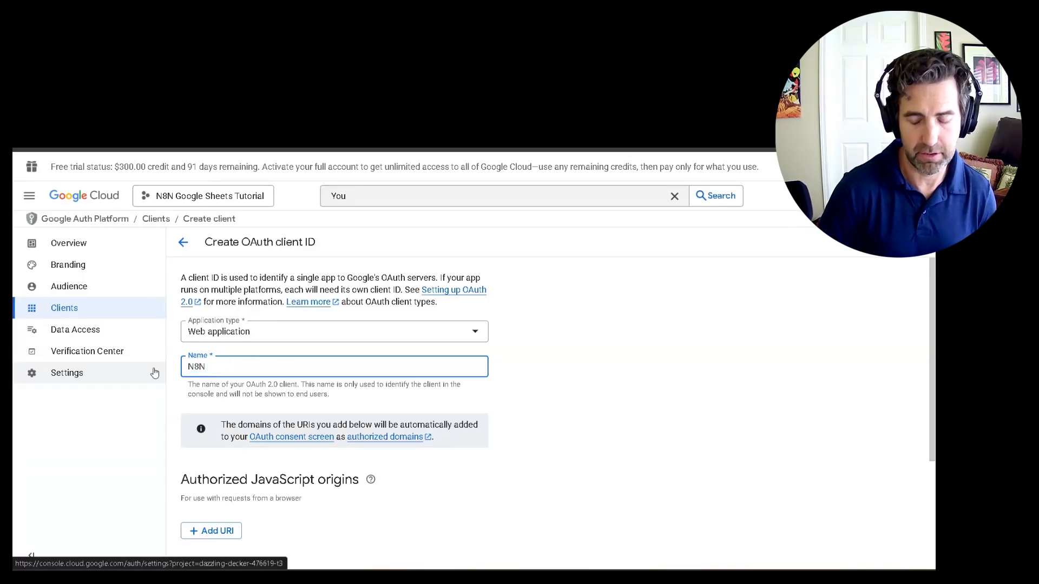
type("Google Sheets Client")
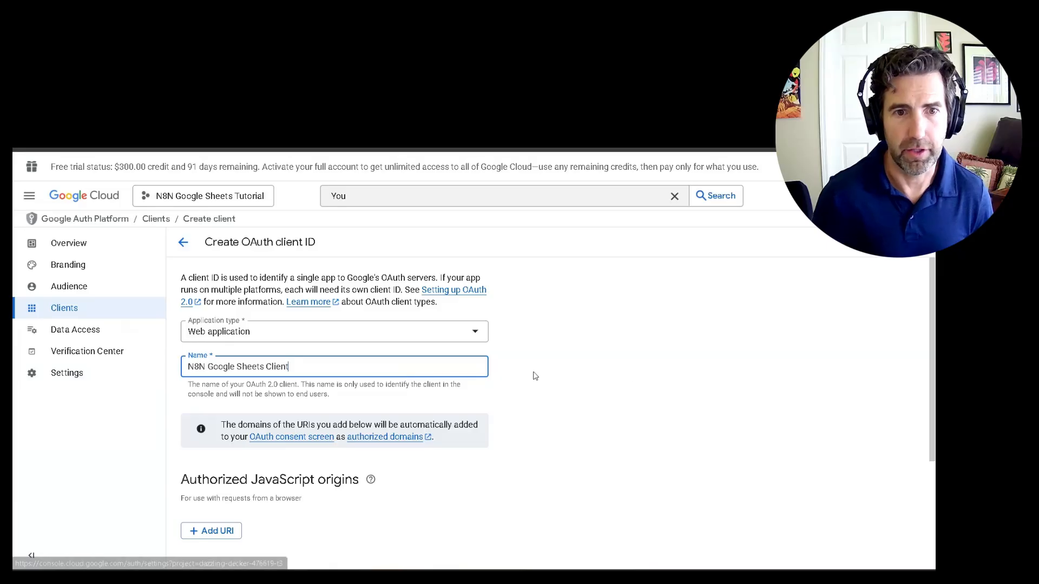
scroll(636, 370, "down", 3)
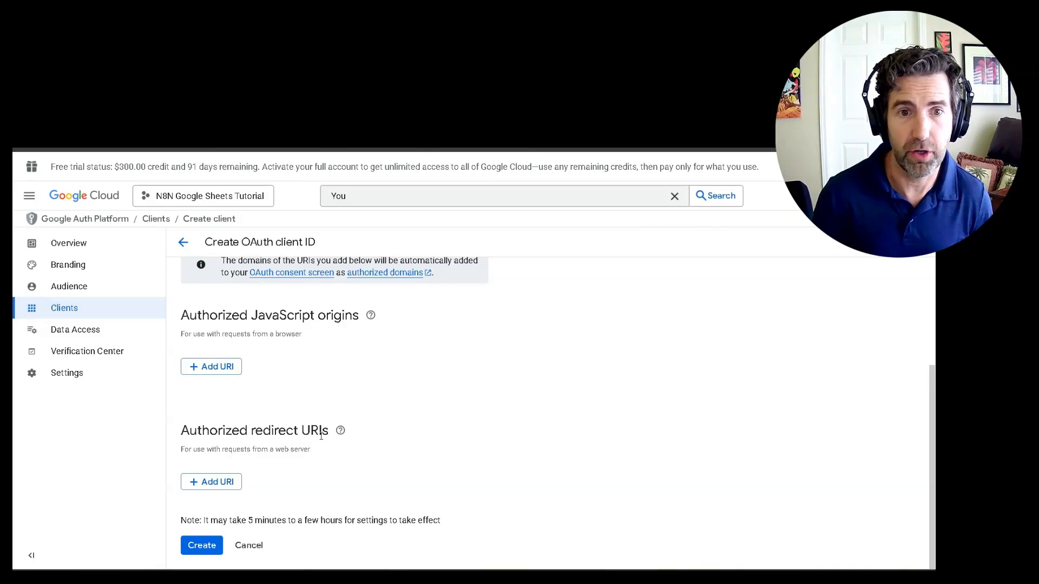
left_click(206, 487)
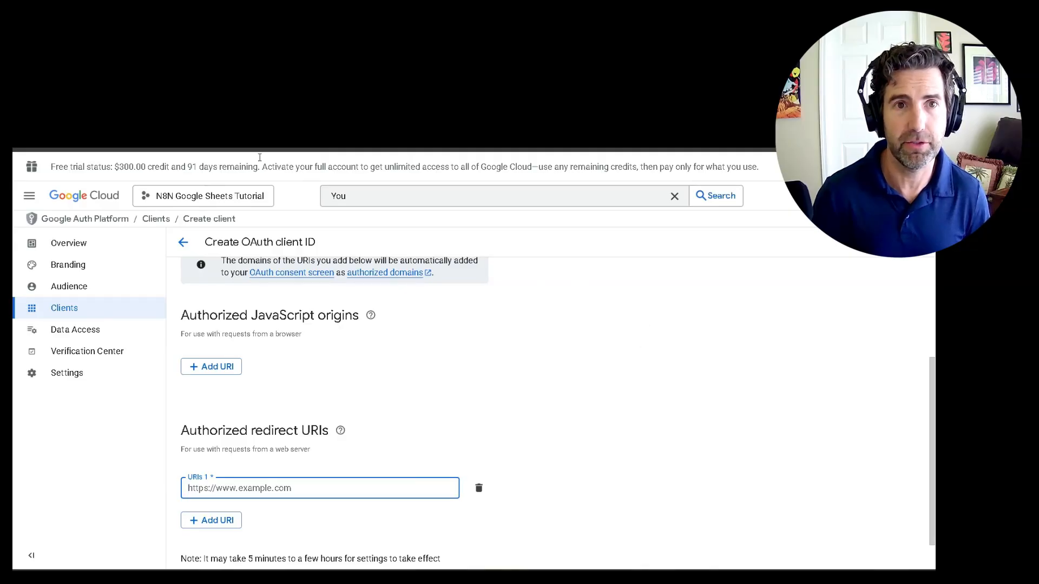
left_click(202, 141)
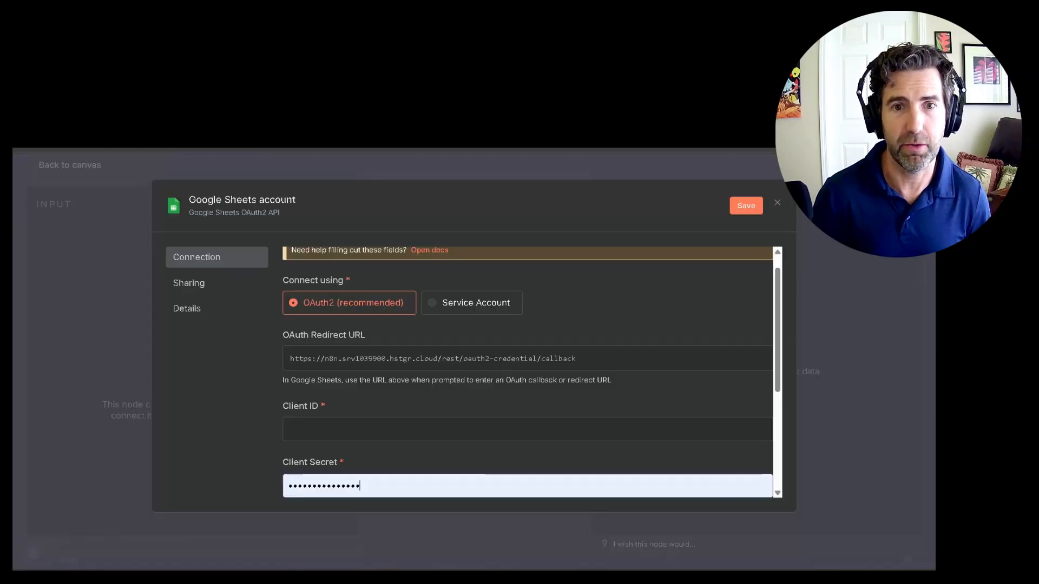
scroll(541, 411, "up", 1)
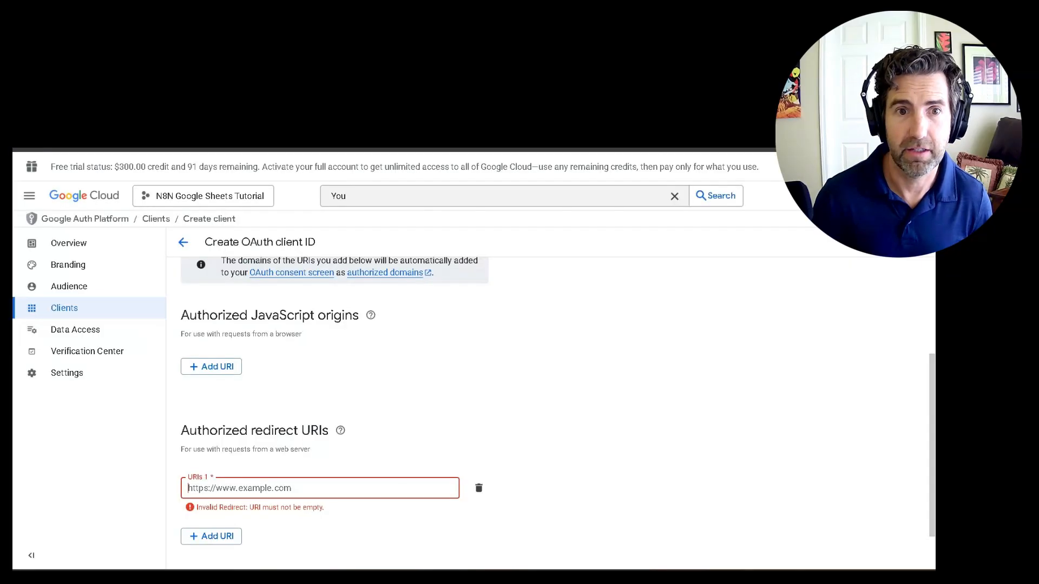
left_click(231, 488)
type("https://n8n.srv1039900.hstgr.cloud/rest/oauth2-credential/callback")
scroll(505, 436, "down", 1)
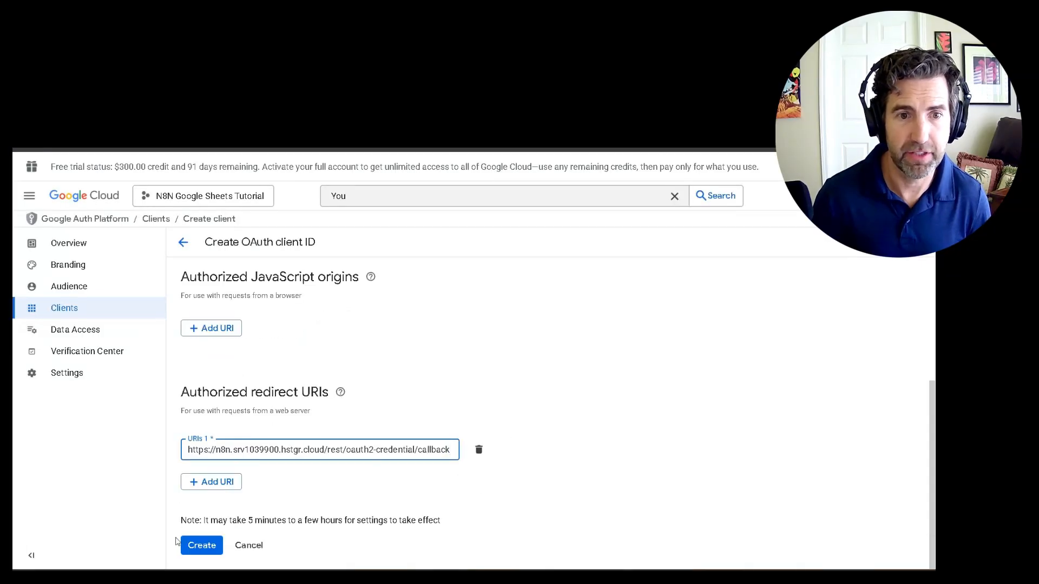
left_click(202, 546)
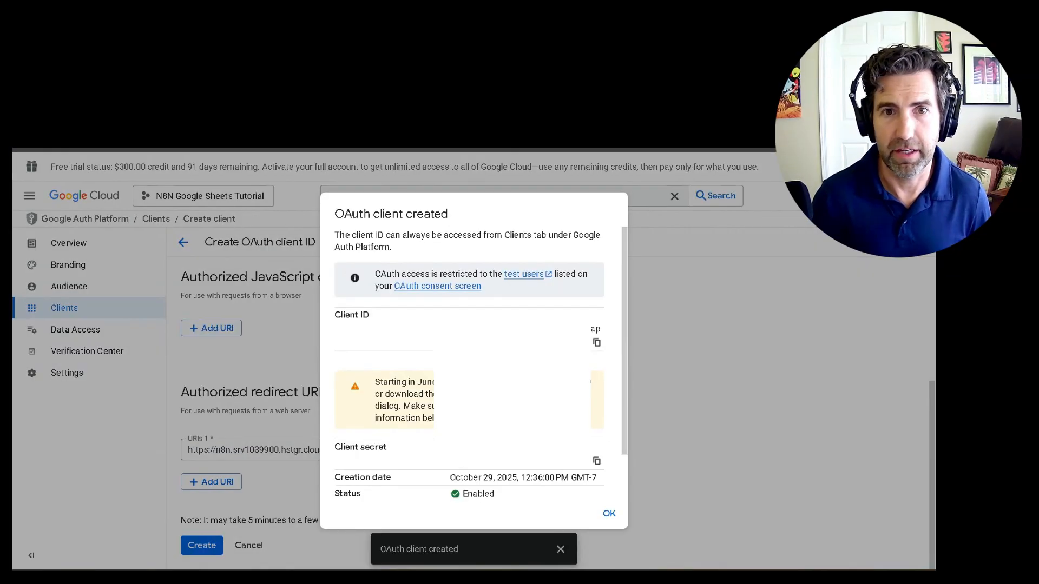
left_click(609, 514)
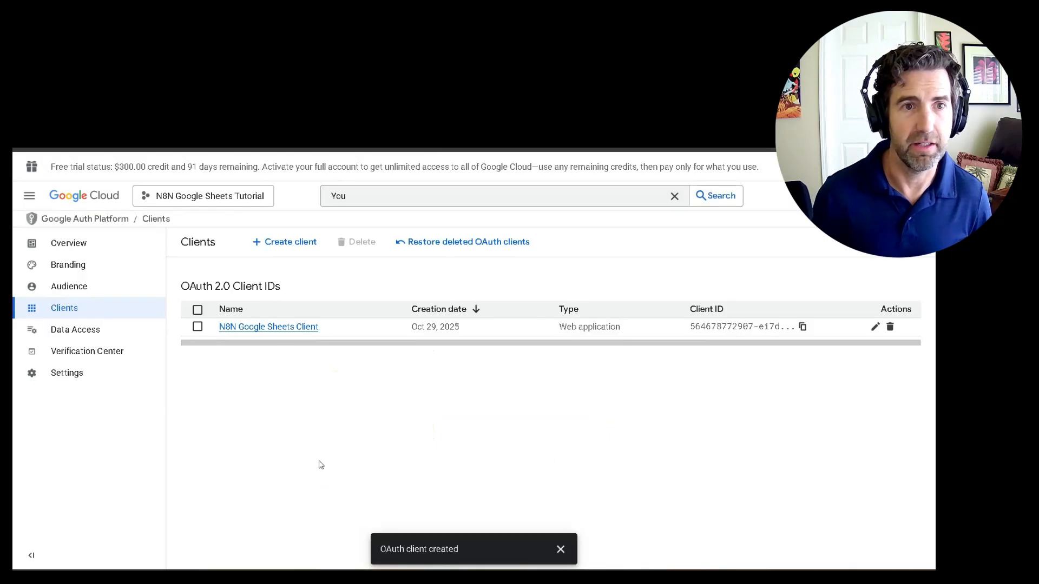
left_click(61, 275)
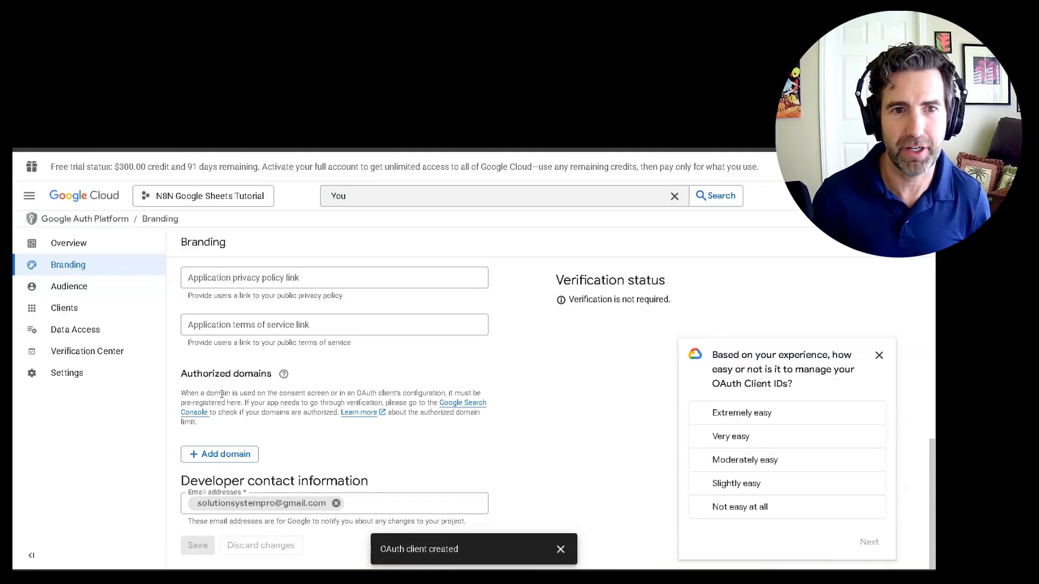
left_click(219, 454)
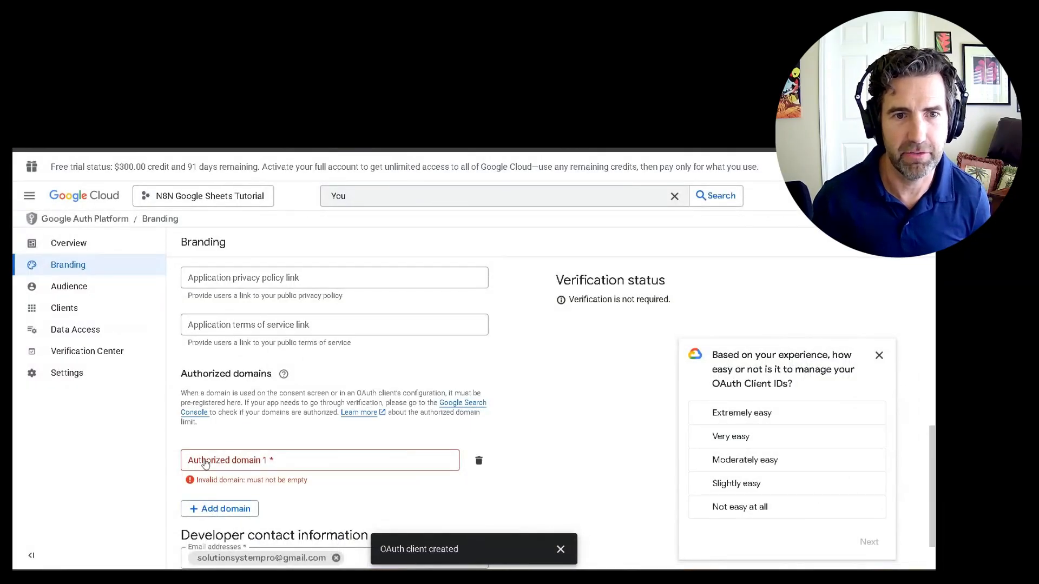
left_click(413, 469)
type("https://n8n.srv1039900.hstgr.cloud/")
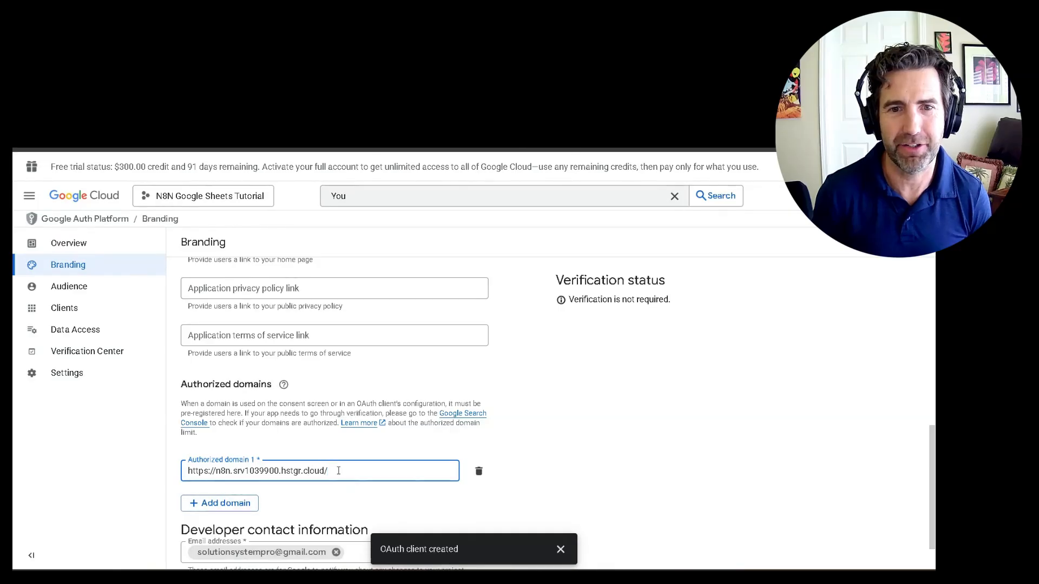
- Copy the Client ID of the N8N Google Sheets Client and enter it as the Client ID in n8n's Google Sheets credential
scroll(398, 503, "down", 1)
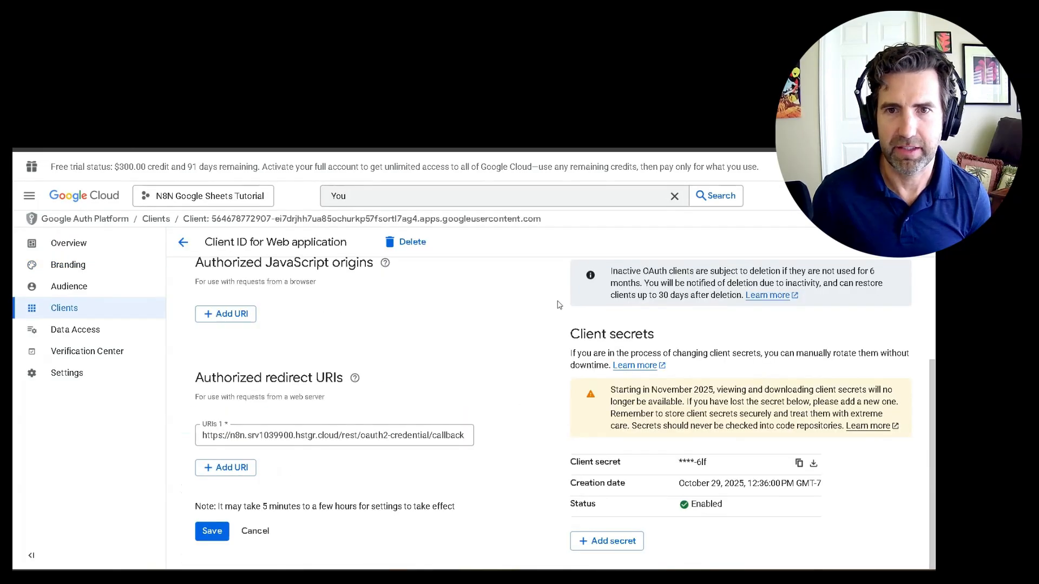
scroll(559, 305, "up", 3)
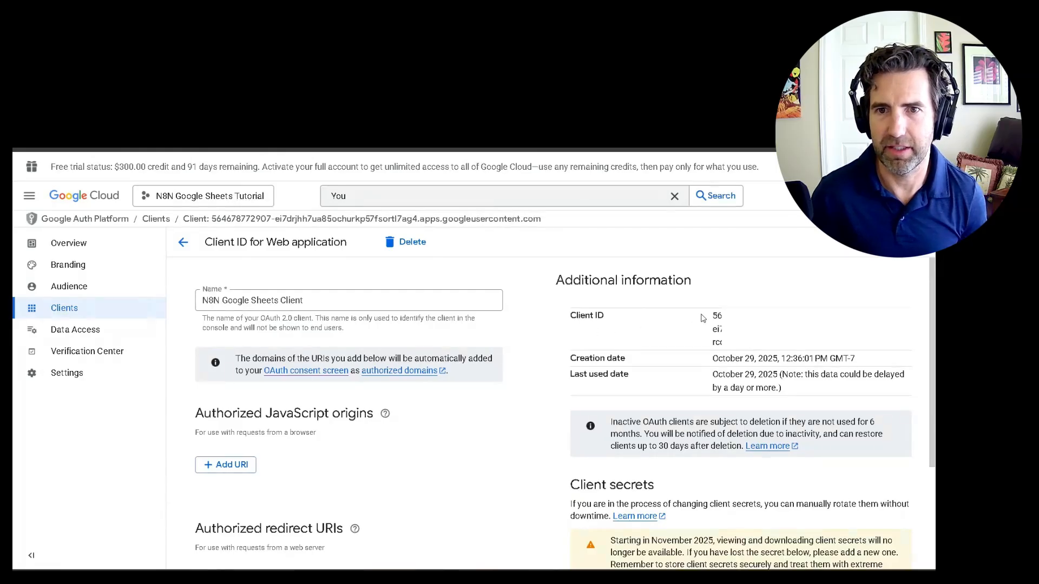
left_click_drag(711, 316, 720, 331)
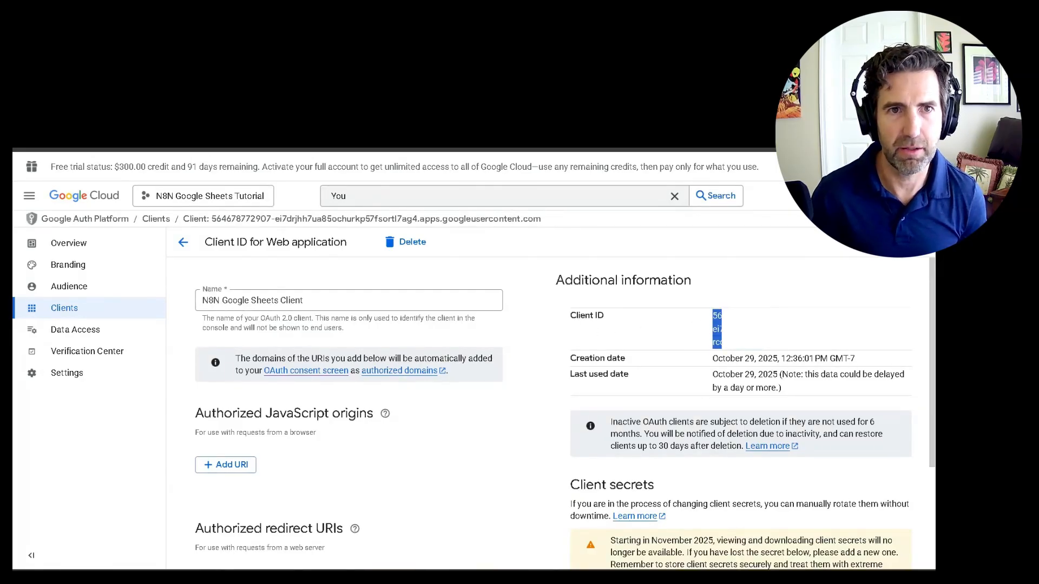
key("alt+Tab")
left_click(289, 327)
key("ctrl+v")
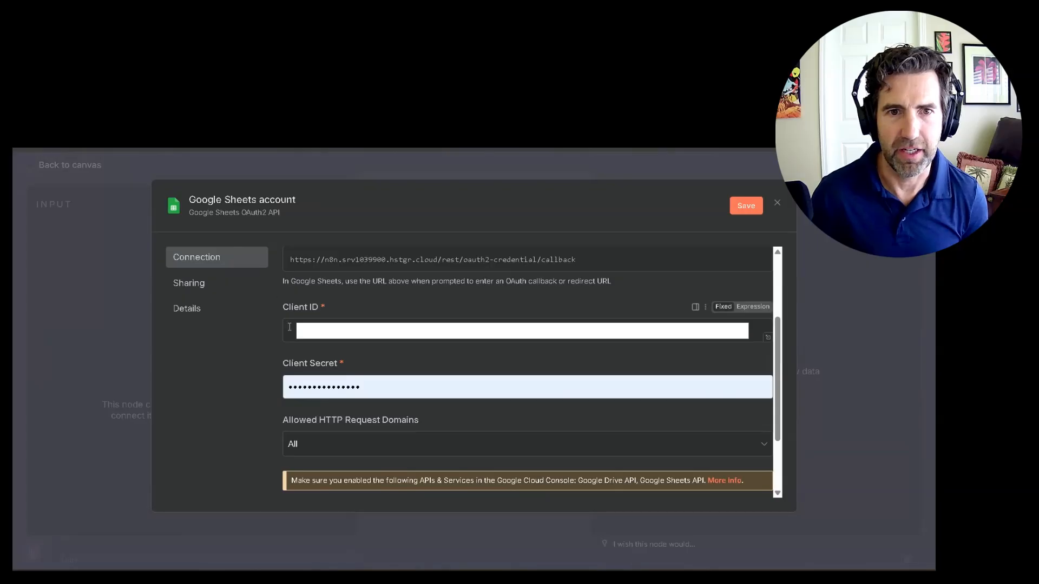
right_click(292, 325)
left_click(333, 430)
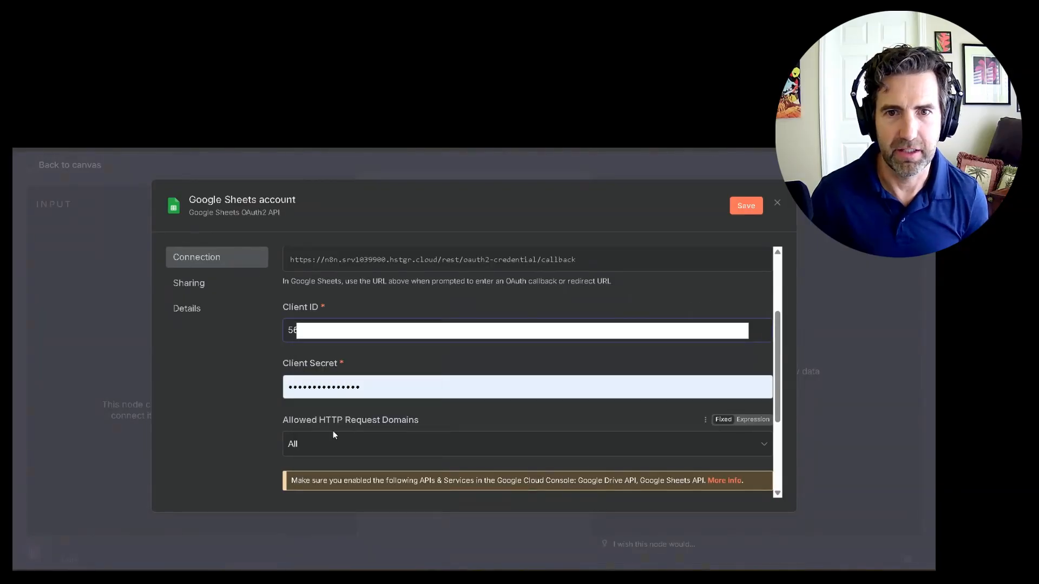
- Copy the OAuth client's secret from Google Cloud into the Client Secret of n8n's Google Sheets credential and save the credential
key("alt+Tab")
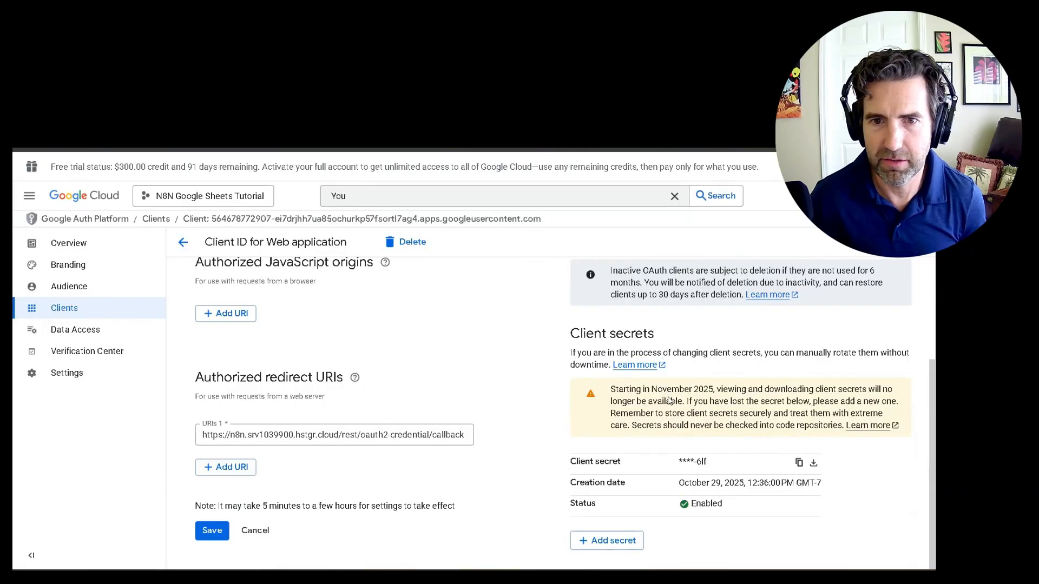
left_click(798, 463)
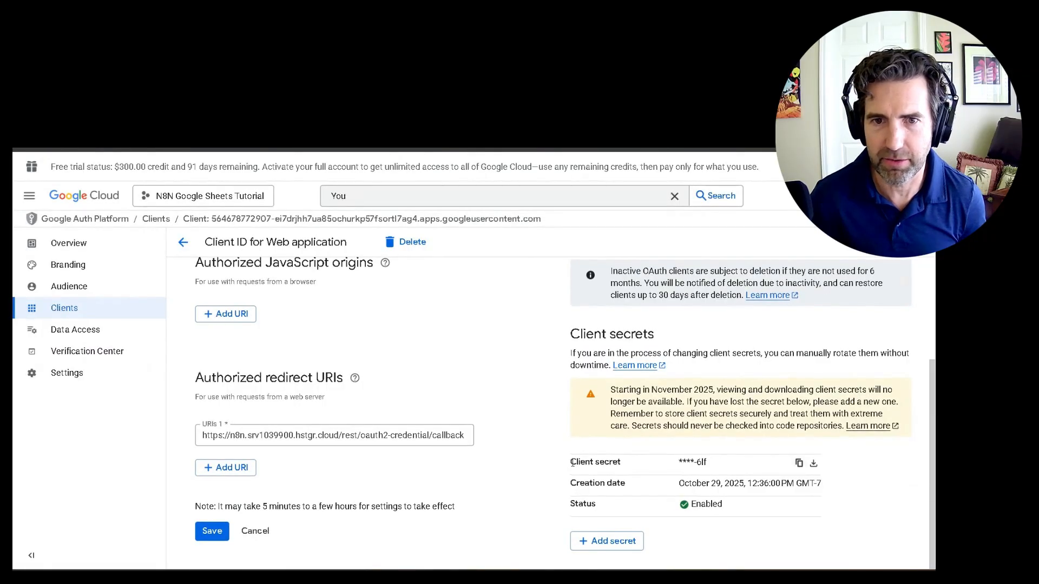
left_click(799, 464)
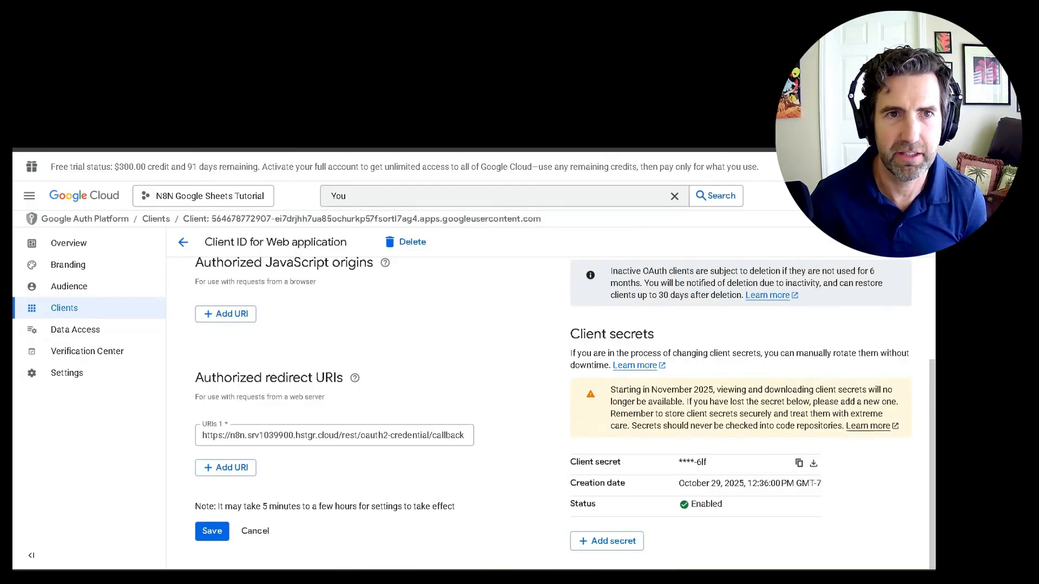
key("alt+Tab")
double_click(325, 386)
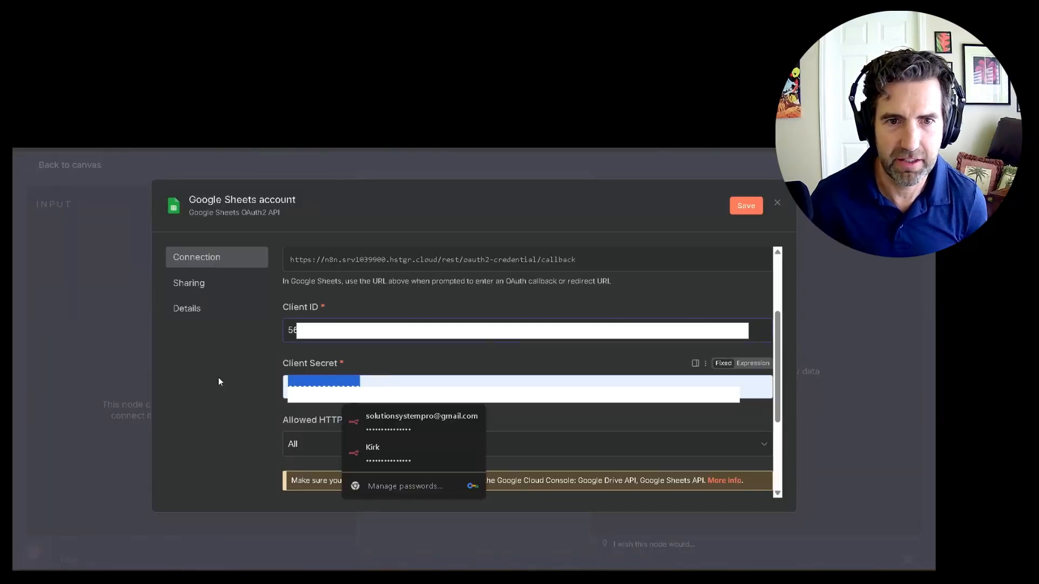
right_click(332, 385)
left_click(363, 344)
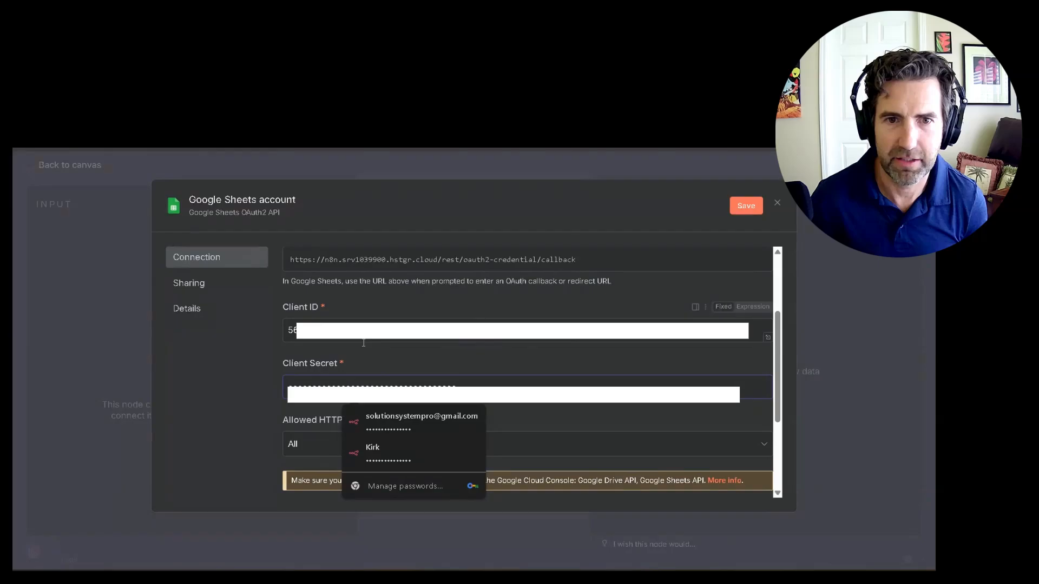
left_click(746, 206)
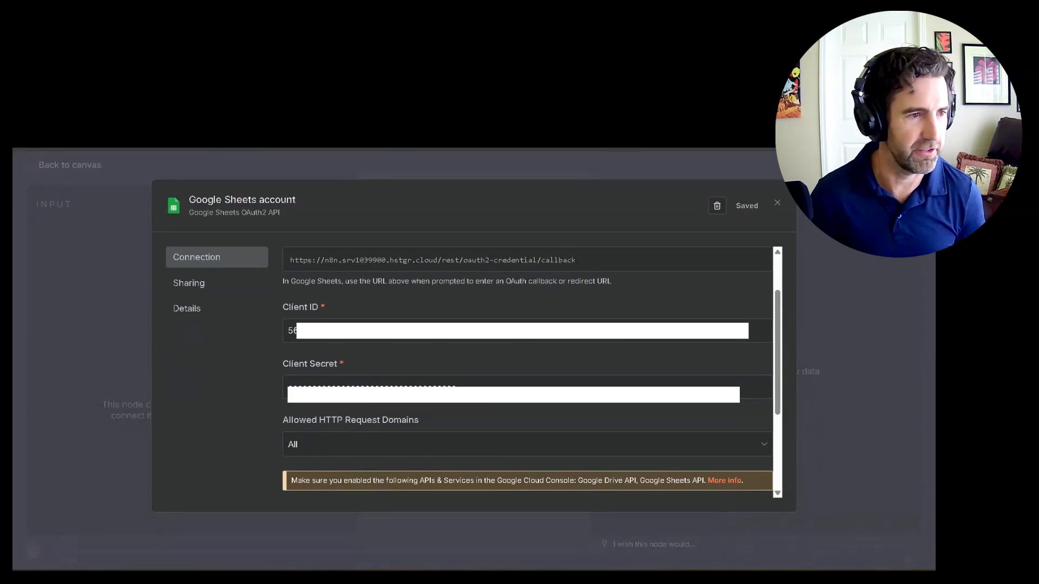
- Authorize the credential by signing in with Google despite the unverified app, granting hstgr.cloud all requested Drive and Sheets permissions
scroll(621, 414, "up", 2)
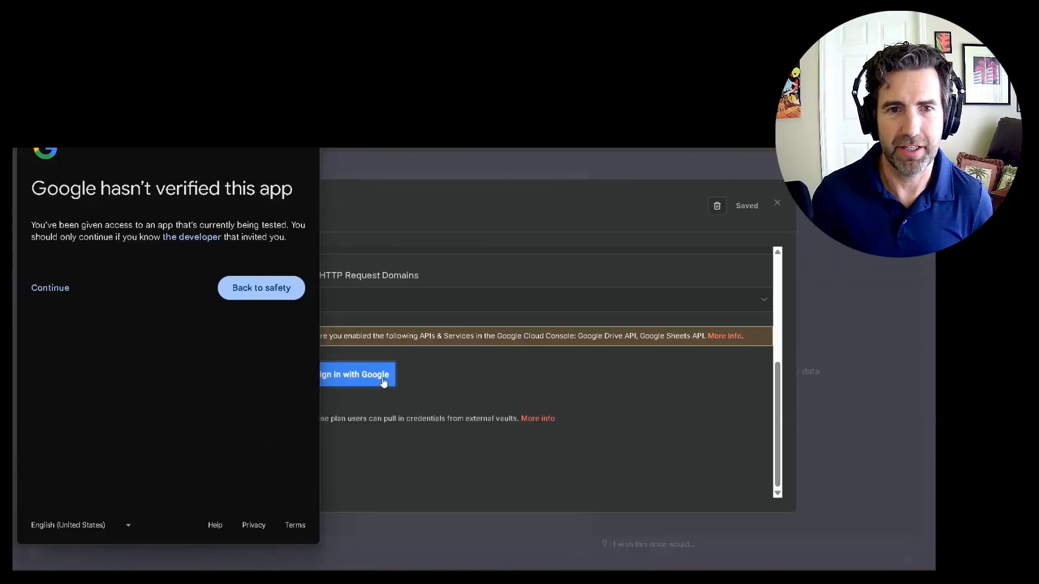
left_click(49, 291)
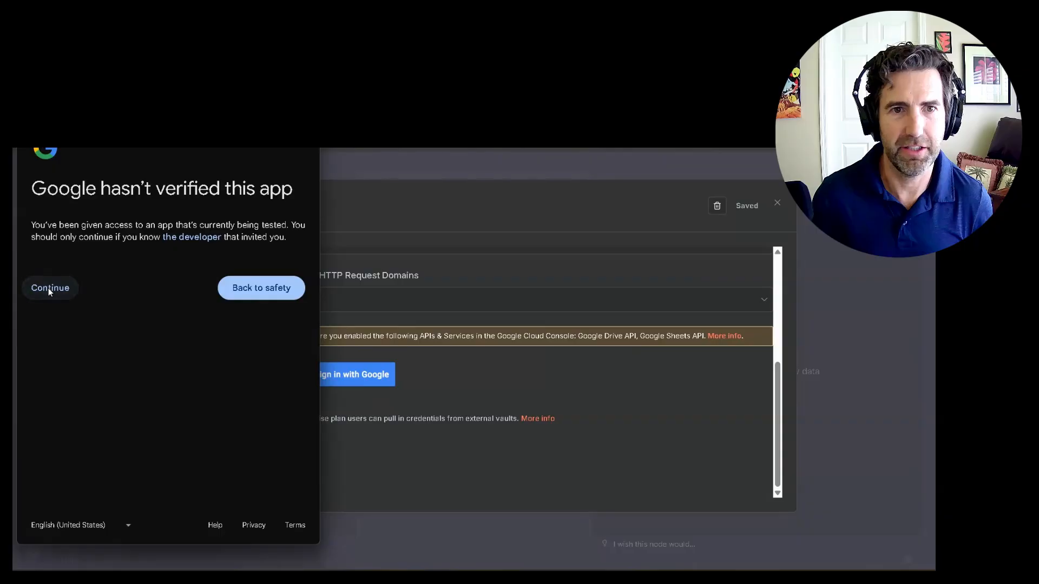
left_click(40, 314)
scroll(92, 357, "down", 3)
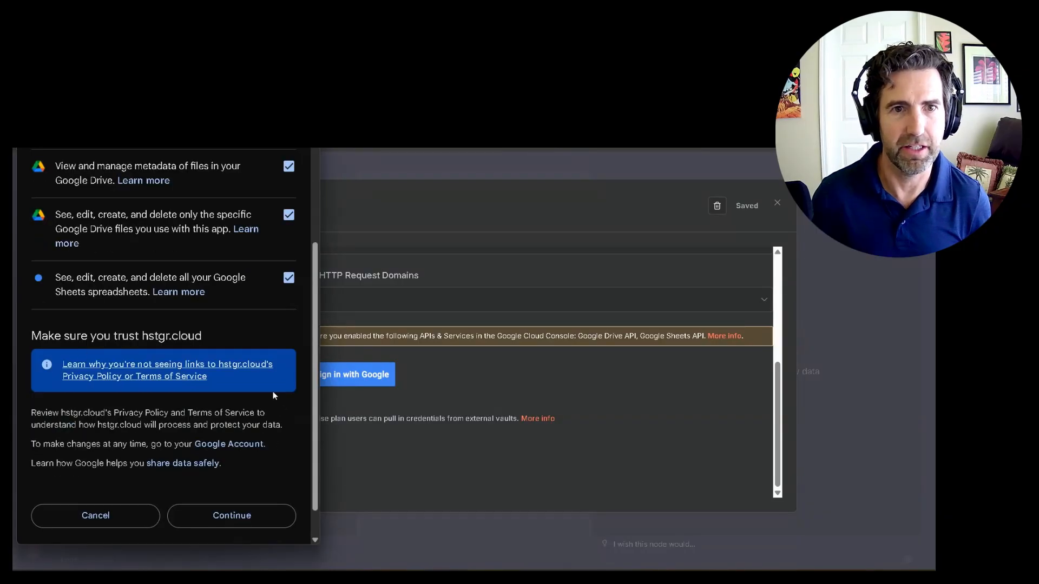
scroll(262, 425, "down", 1)
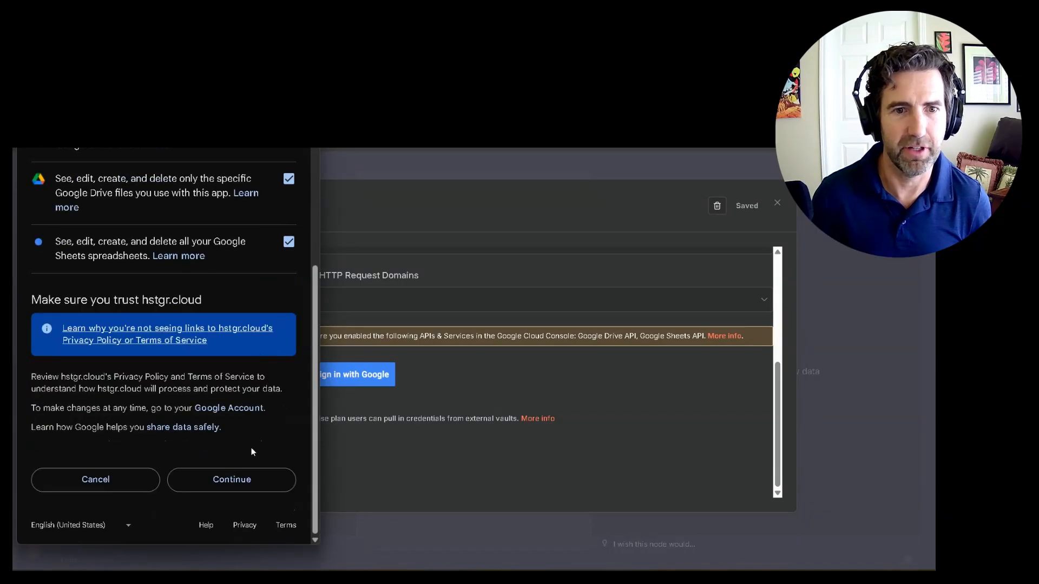
left_click(230, 480)
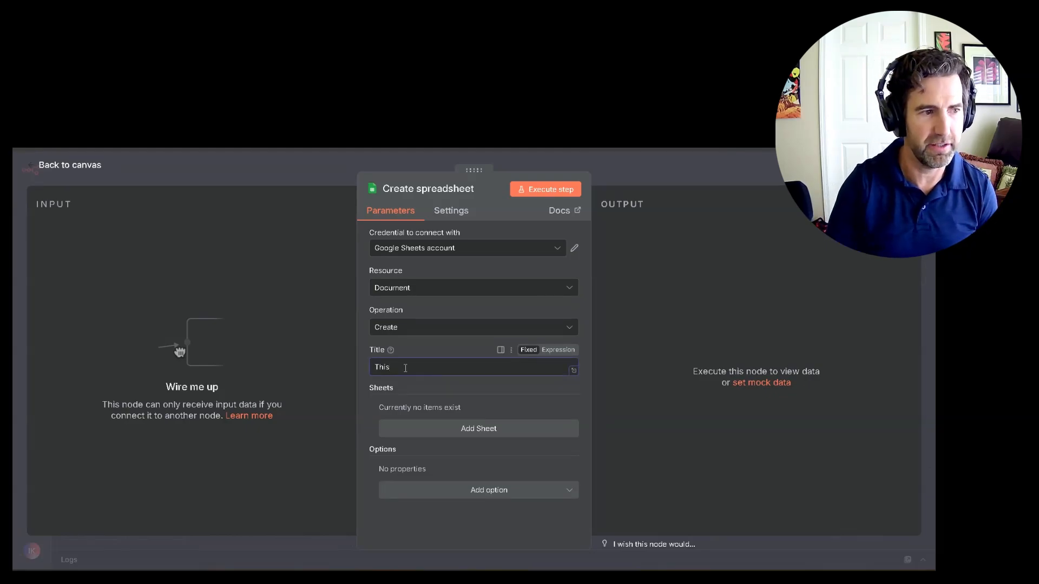
- Title the new spreadsheet "This was Created with N8N" in the Create spreadsheet node, then execute the node and review its output
key("ctrl+v")
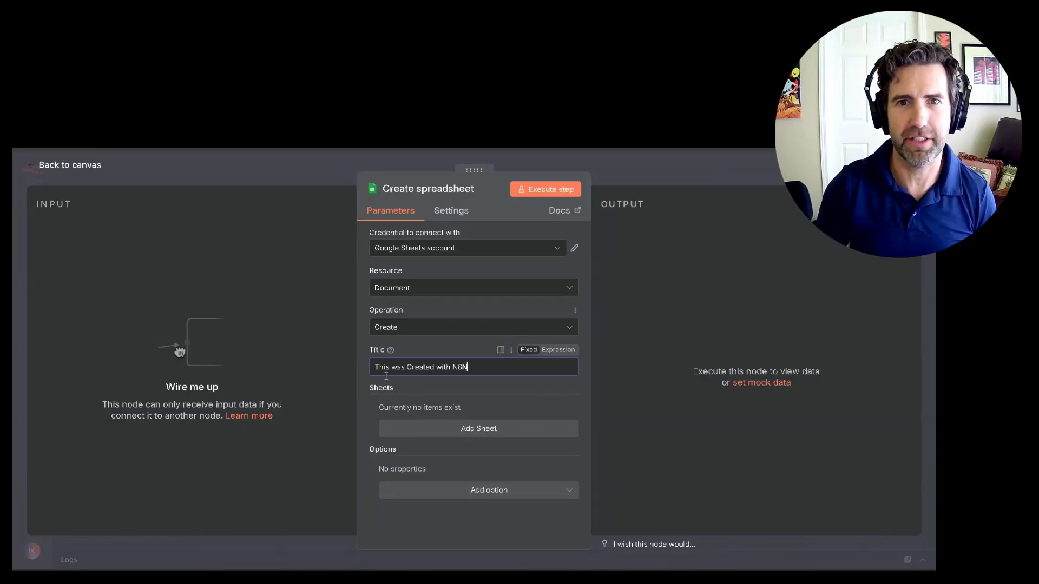
left_click(535, 193)
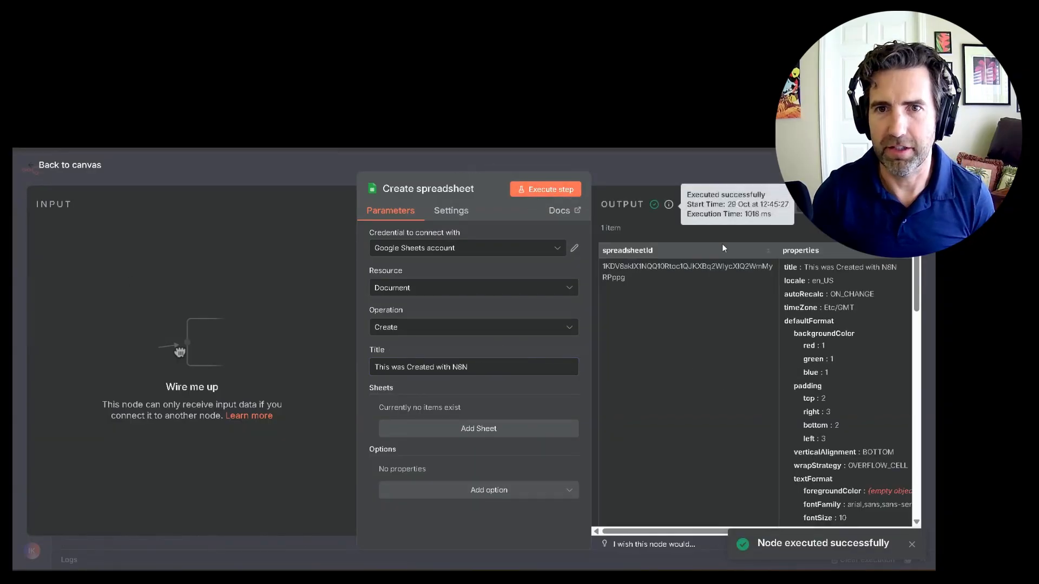
scroll(822, 387, "down", 10)
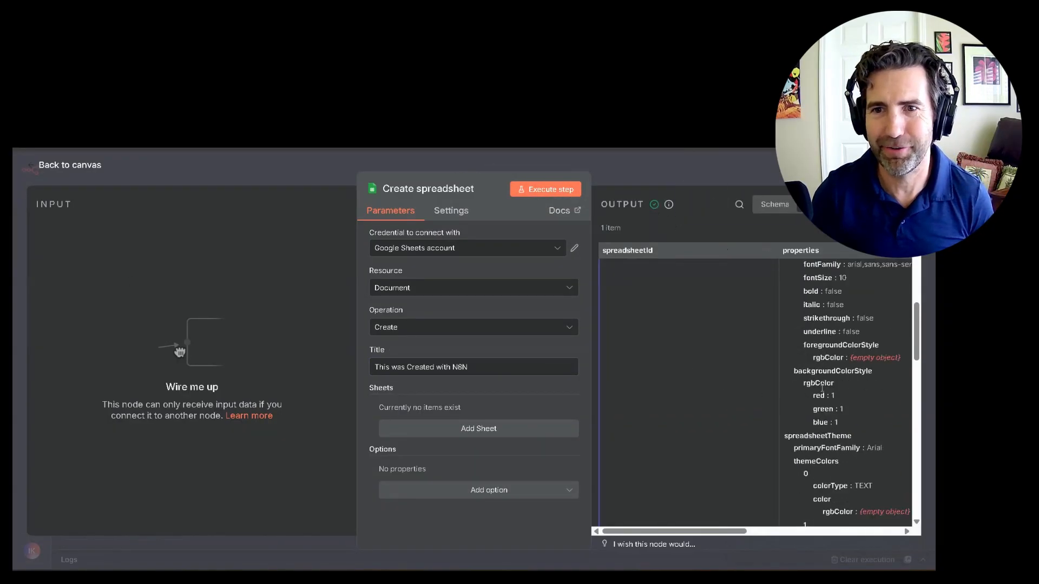
scroll(822, 387, "up", 10)
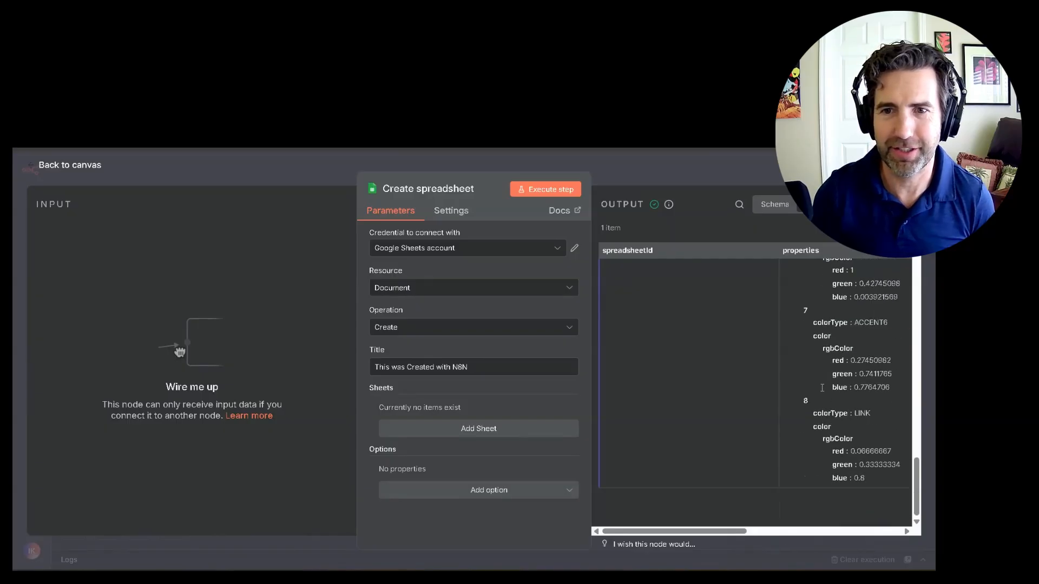
scroll(823, 387, "up", 2)
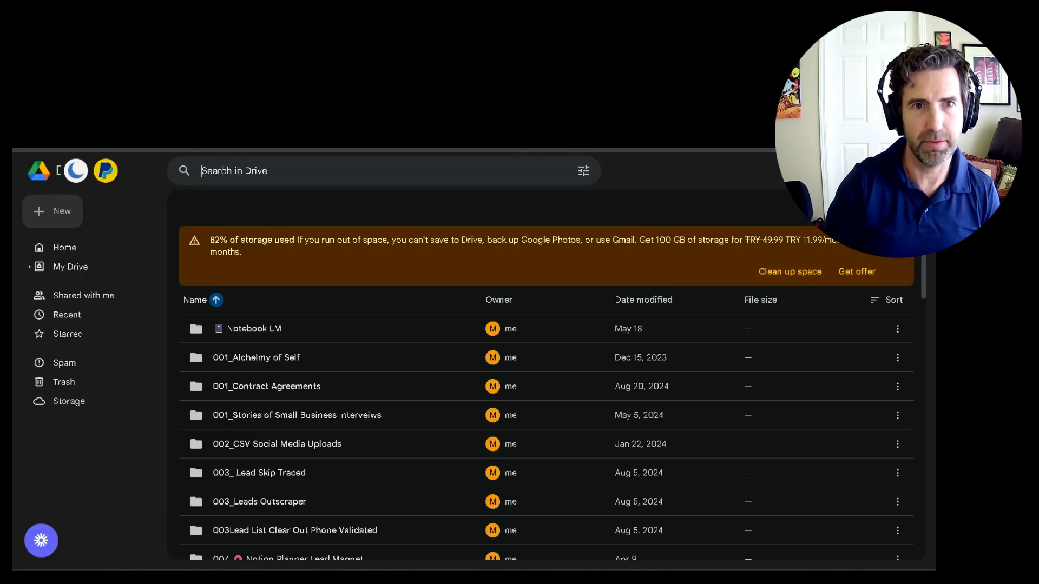
- Switch to Google Drive and search for "n8n" to find the created spreadsheet
left_click(222, 171)
type("n8n")
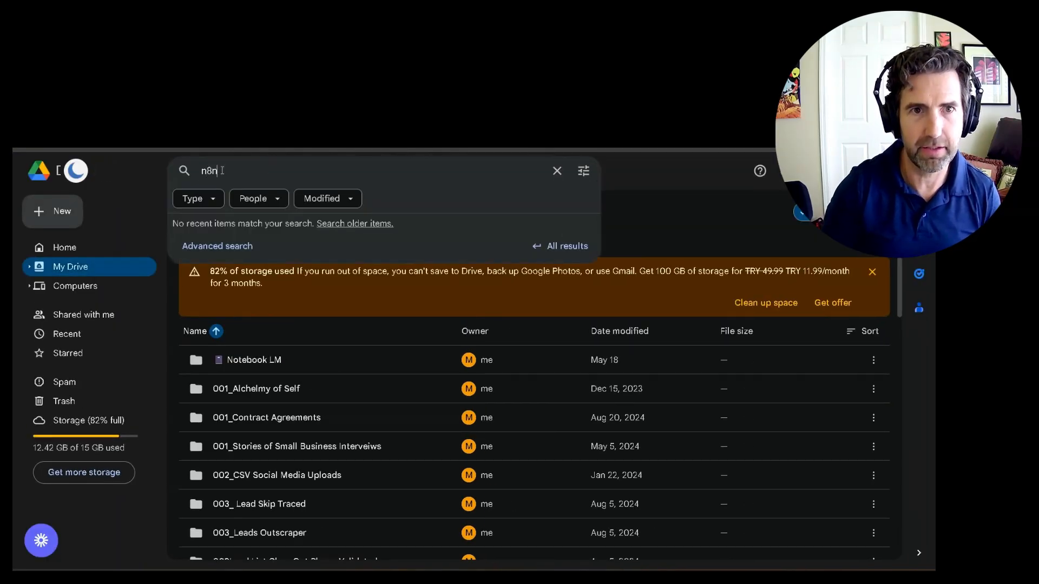
key("Return")
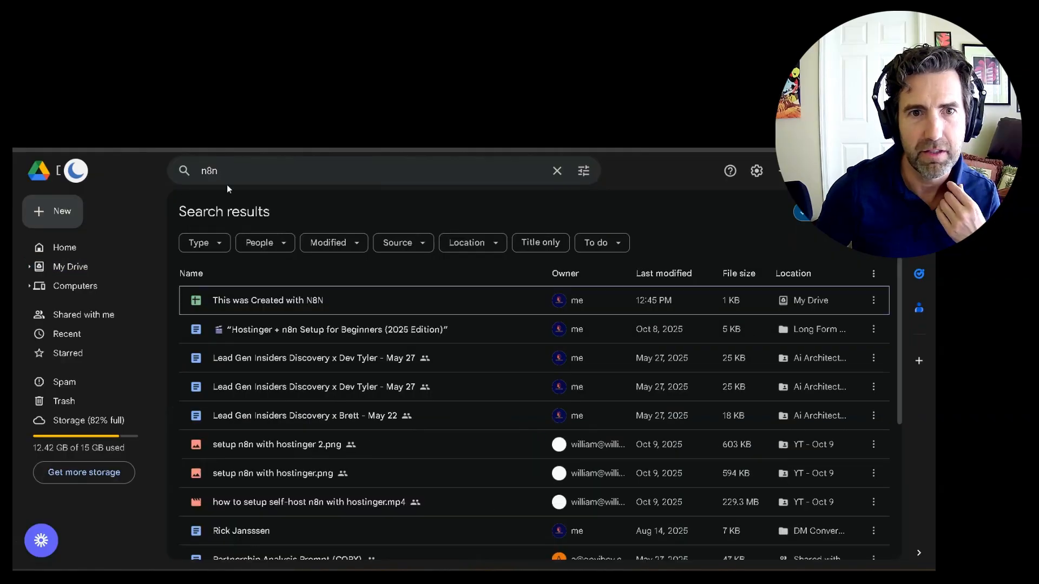